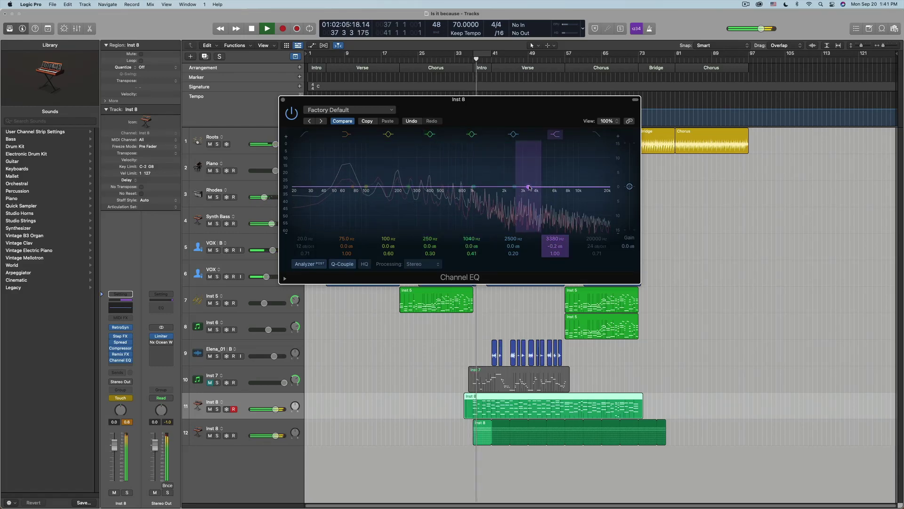
# Move the Inst 8 Channel EQ high-shelf band to 2040 Hz with a +3.1 dB boost.
pyautogui.moveTo(527, 187); pyautogui.dragTo(435, 210)
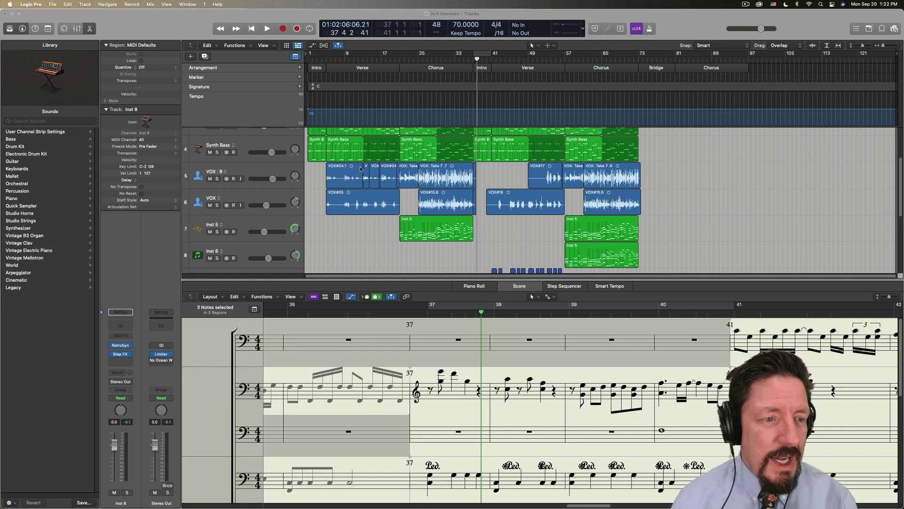
pyautogui.click(121, 346)
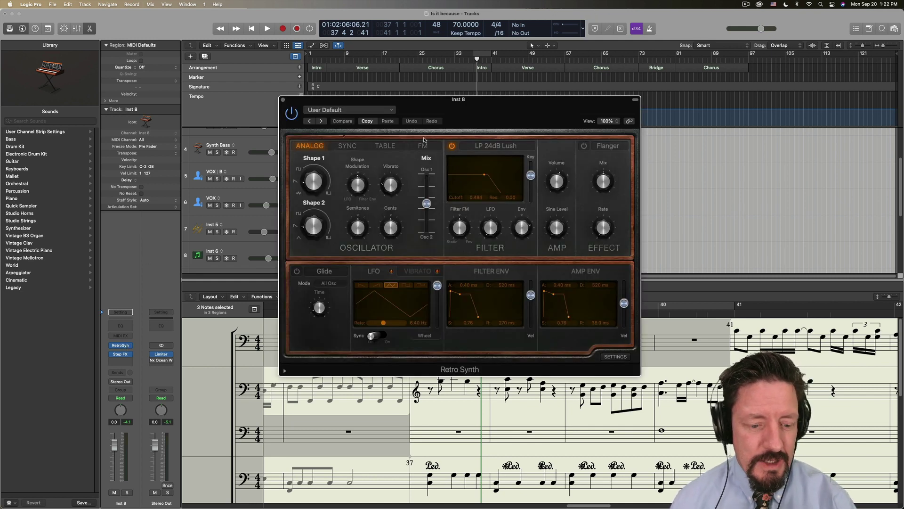
pyautogui.click(124, 354)
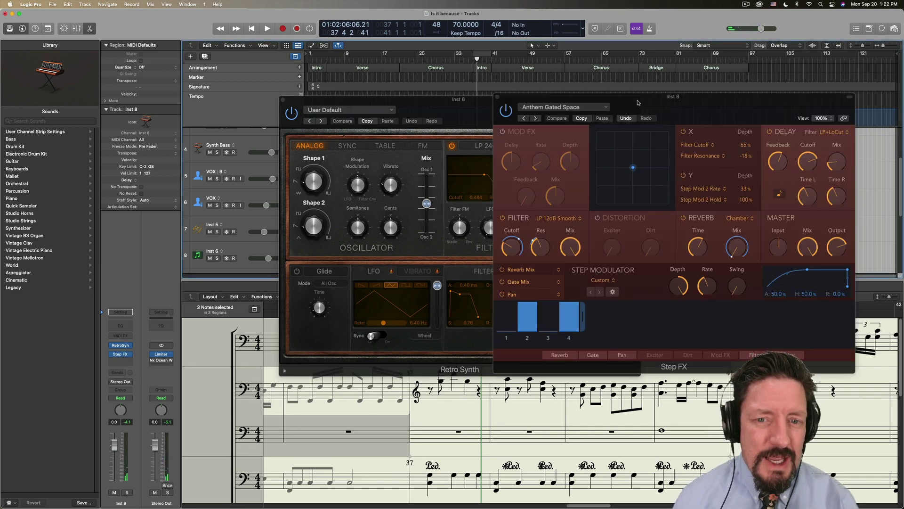
pyautogui.moveTo(638, 101); pyautogui.dragTo(485, 115)
pyautogui.click(422, 121)
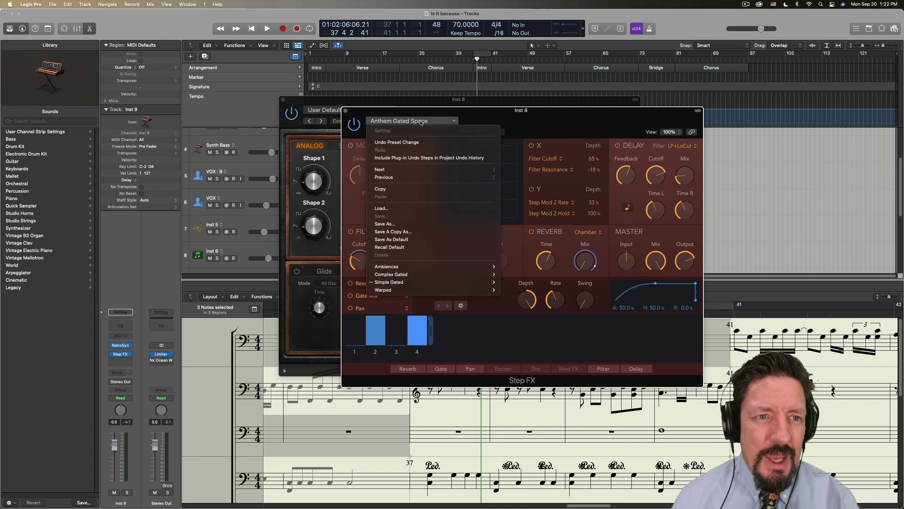
pyautogui.moveTo(420, 285)
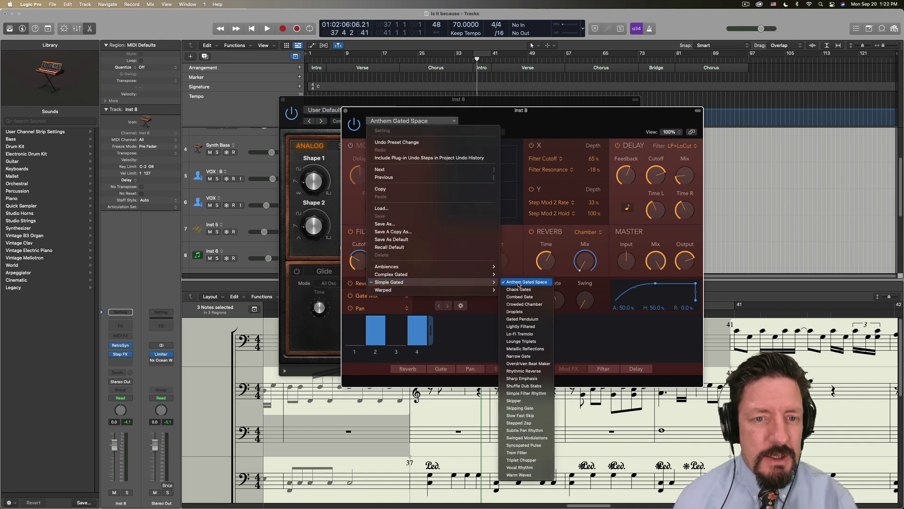
pyautogui.click(364, 107)
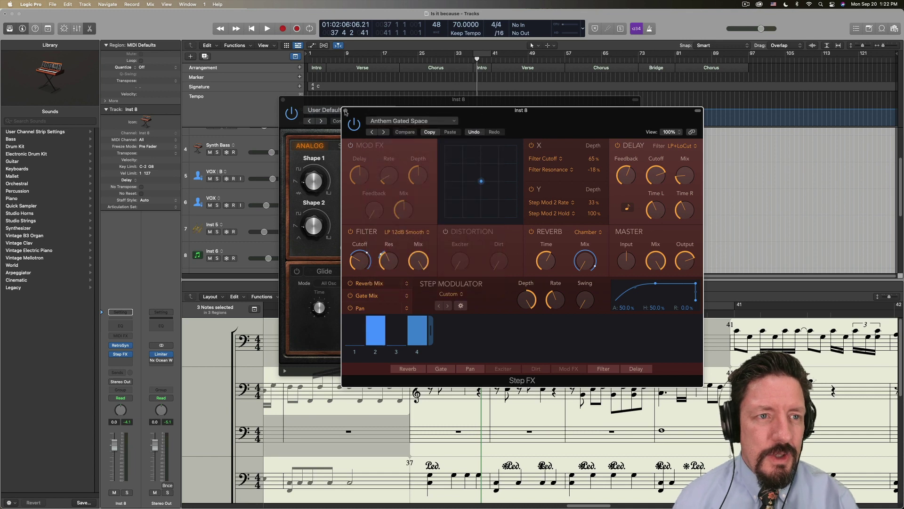
pyautogui.click(345, 111)
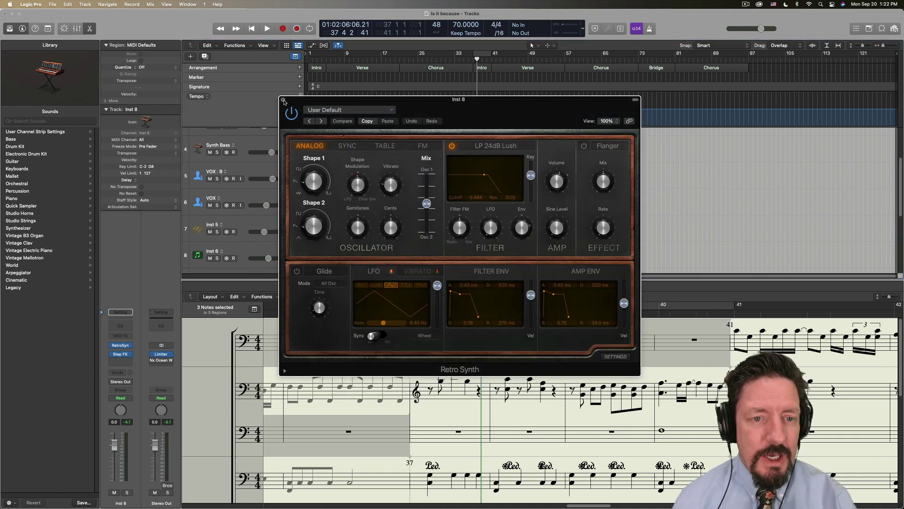
# Close the Retro Synth window and move the playhead back to around bar 36.
pyautogui.click(283, 100)
pyautogui.click(472, 62)
pyautogui.click(466, 61)
# Play the arrangement back from around bar 33.
pyautogui.click(458, 57)
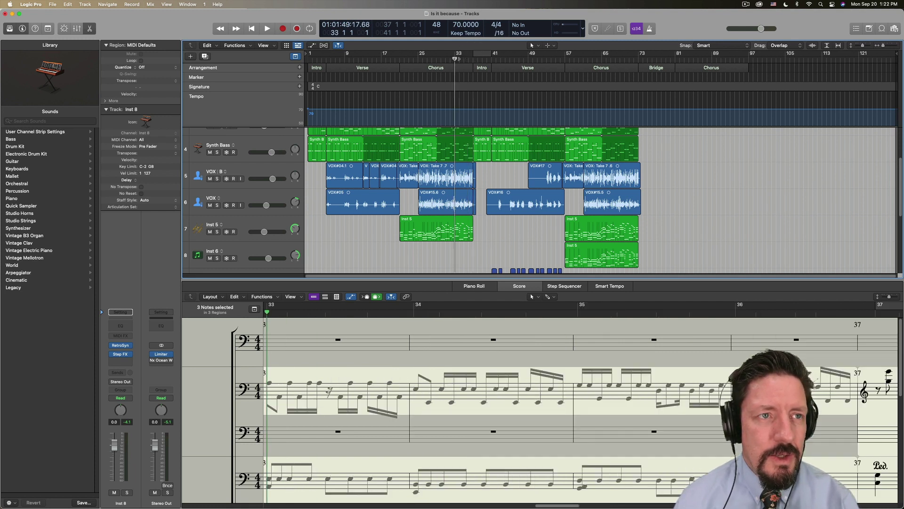
pyautogui.click(265, 29)
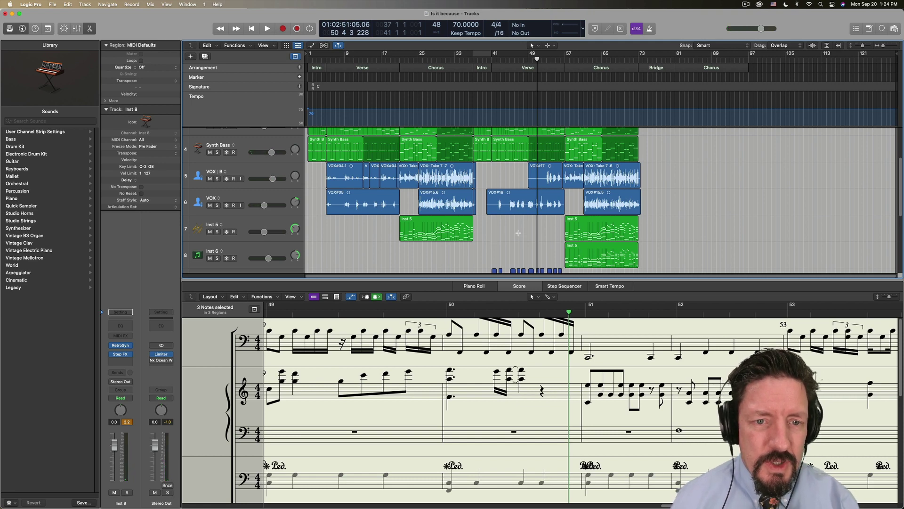
pyautogui.scroll(-1, 518, 233)
pyautogui.scroll(2, 518, 233)
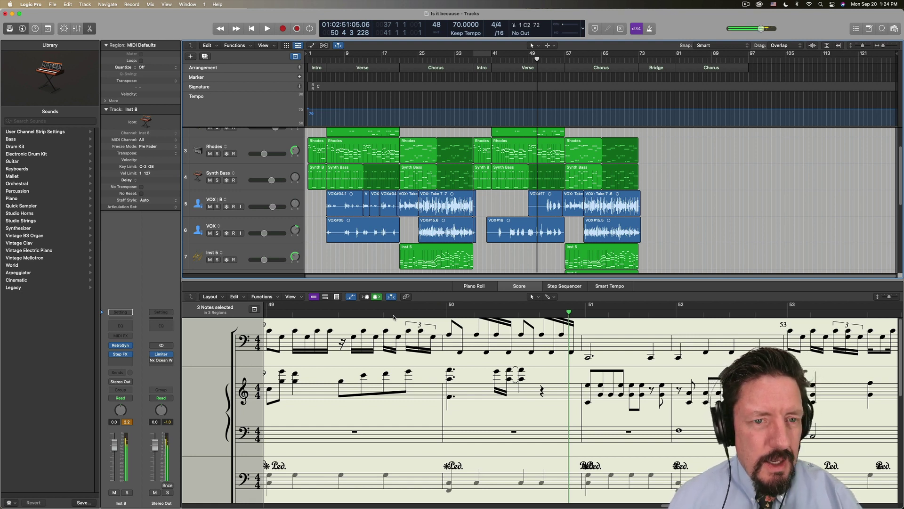
pyautogui.moveTo(129, 357)
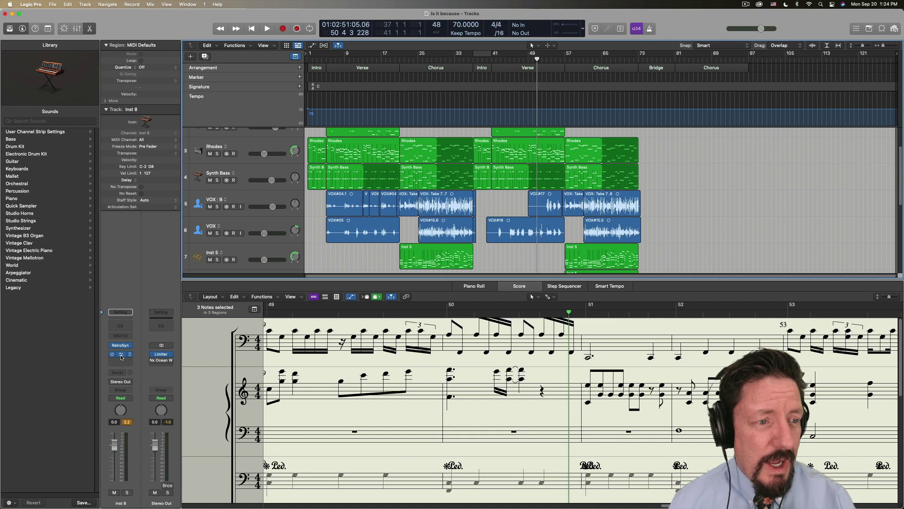
# In Inst 8's Step FX, reshape step 1 of the Pan lane pattern, then close the plug-in.
pyautogui.click(122, 357)
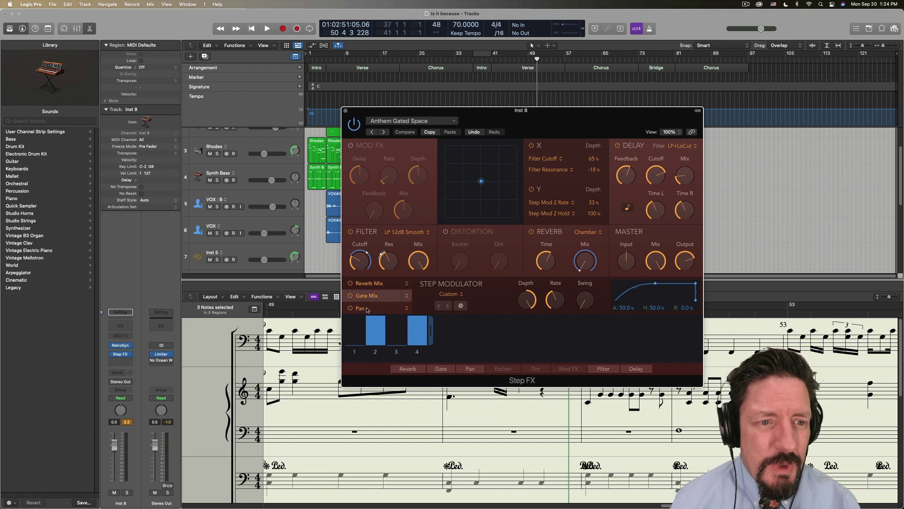
pyautogui.click(372, 309)
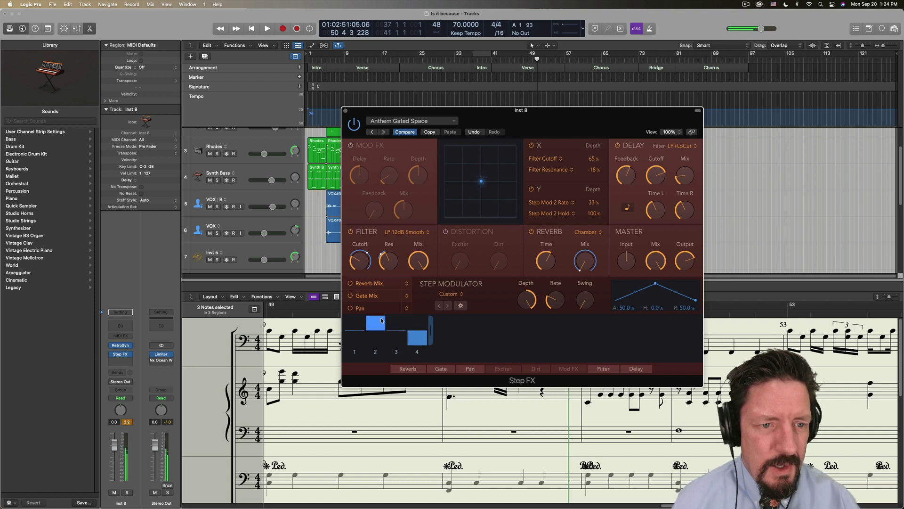
pyautogui.click(355, 322)
pyautogui.moveTo(355, 322)
pyautogui.mouseDown()
pyautogui.moveTo(355, 304)
pyautogui.moveTo(361, 388)
pyautogui.moveTo(354, 330)
pyautogui.mouseUp()
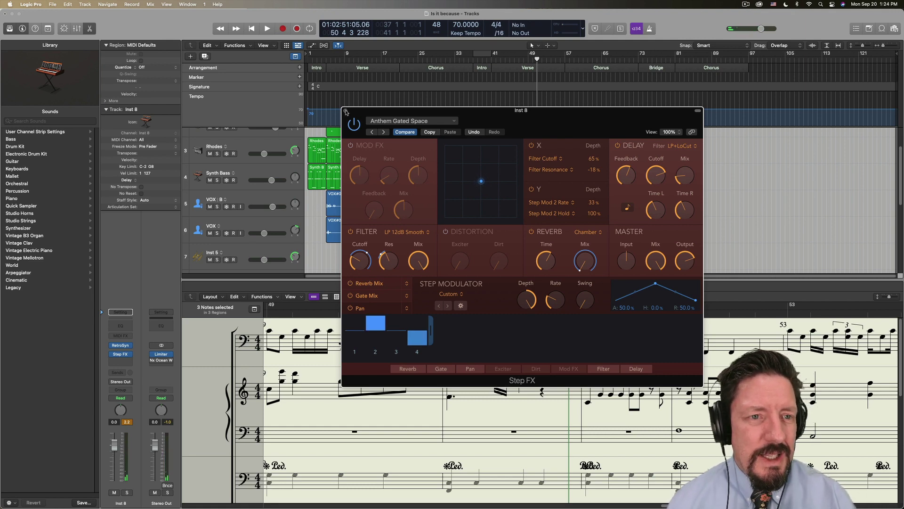
pyautogui.click(346, 111)
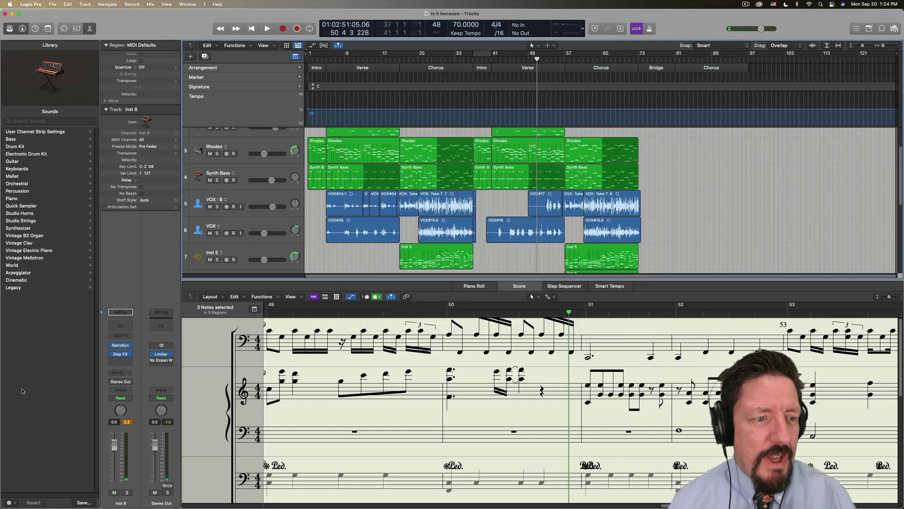
# Insert Imaging > Stereo Spread after Step FX on Inst 8, with Upper Intensity at -100%.
pyautogui.click(121, 361)
pyautogui.moveTo(124, 450)
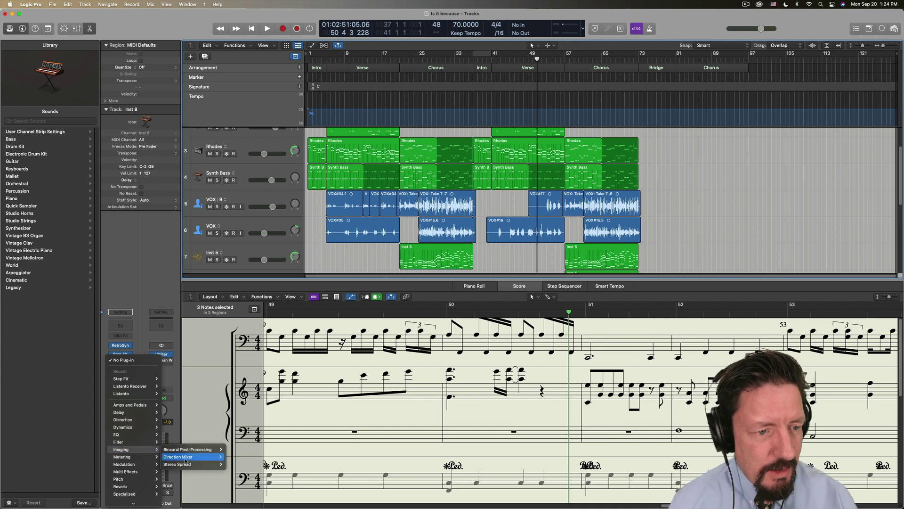
pyautogui.click(234, 465)
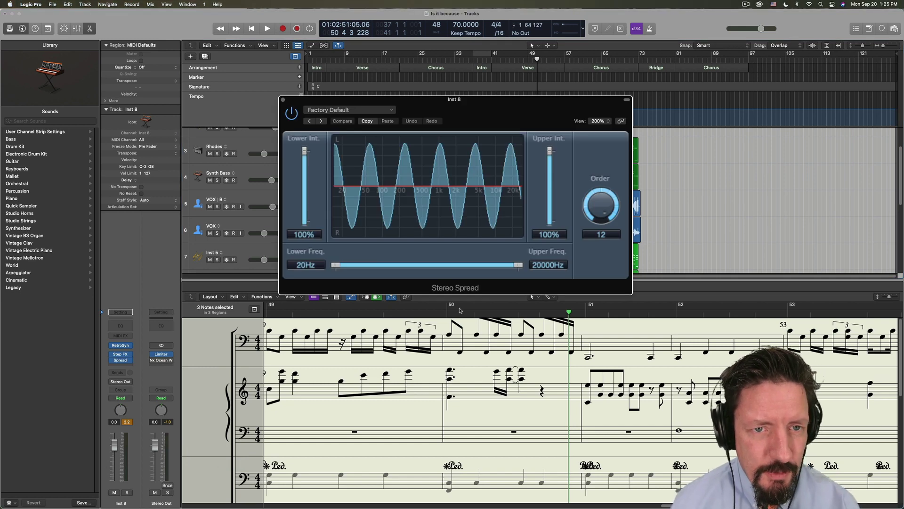
pyautogui.moveTo(549, 152); pyautogui.dragTo(549, 220)
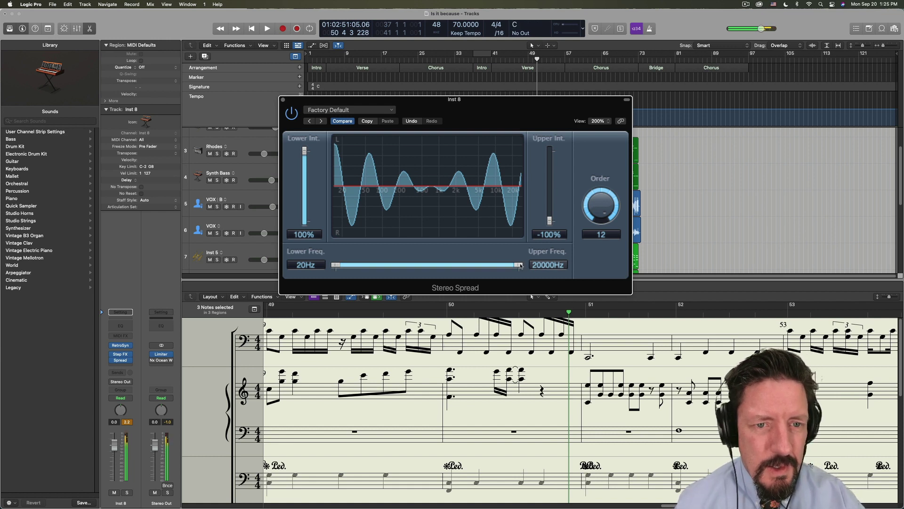
# Set the Stereo Spread Upper Frequency to 1100 Hz and leave Upper Intensity at -100%.
pyautogui.moveTo(520, 266); pyautogui.dragTo(461, 267)
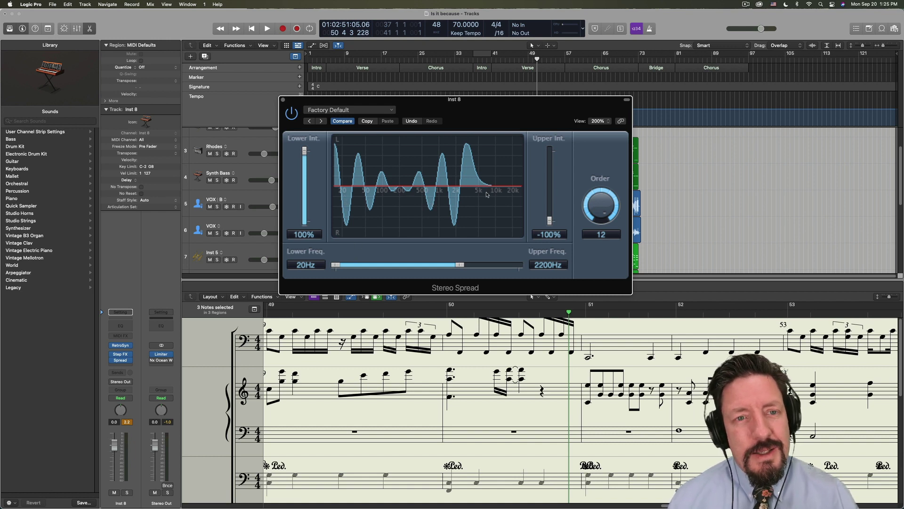
pyautogui.moveTo(460, 265)
pyautogui.mouseDown()
pyautogui.moveTo(475, 268)
pyautogui.moveTo(442, 267)
pyautogui.mouseUp()
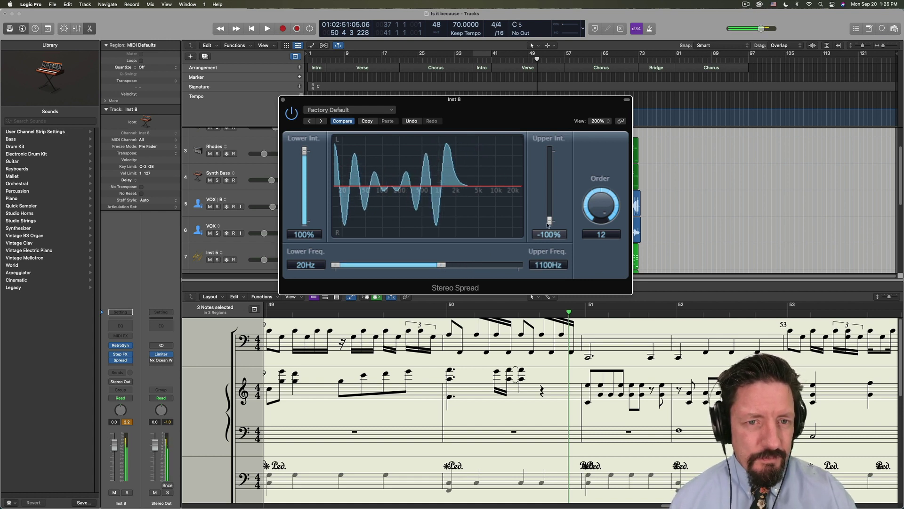
pyautogui.moveTo(550, 221); pyautogui.dragTo(546, 111)
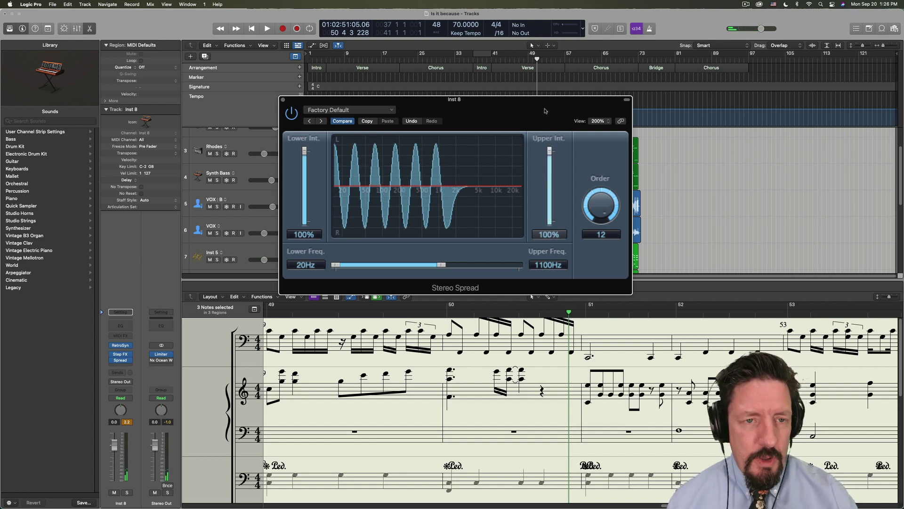
pyautogui.moveTo(547, 144); pyautogui.dragTo(541, 235)
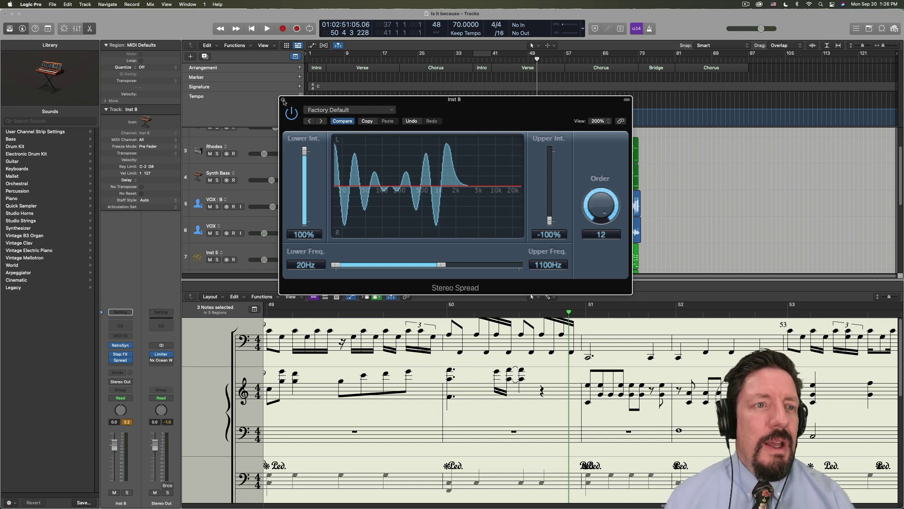
pyautogui.click(283, 100)
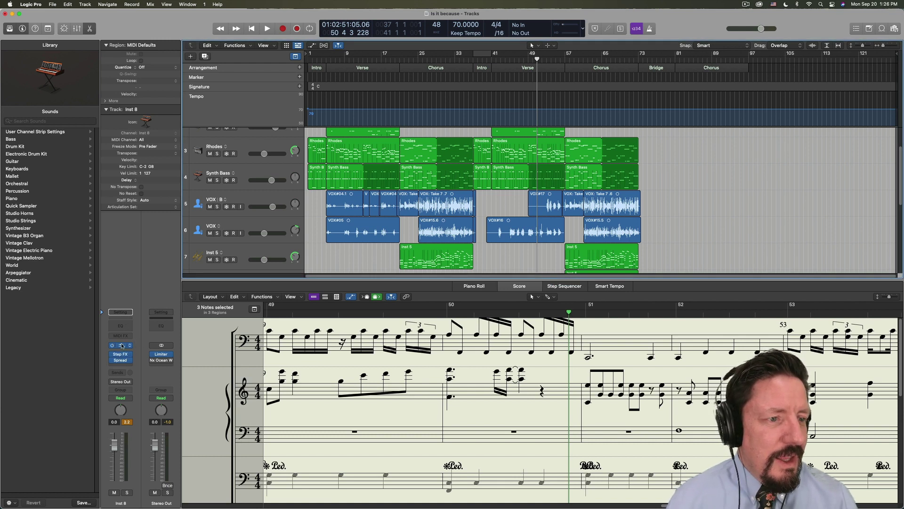
pyautogui.click(121, 353)
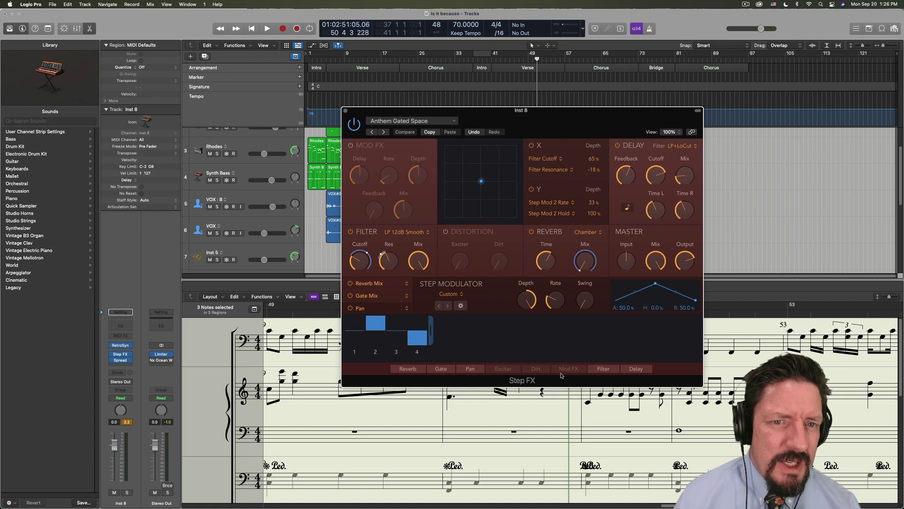
pyautogui.click(345, 110)
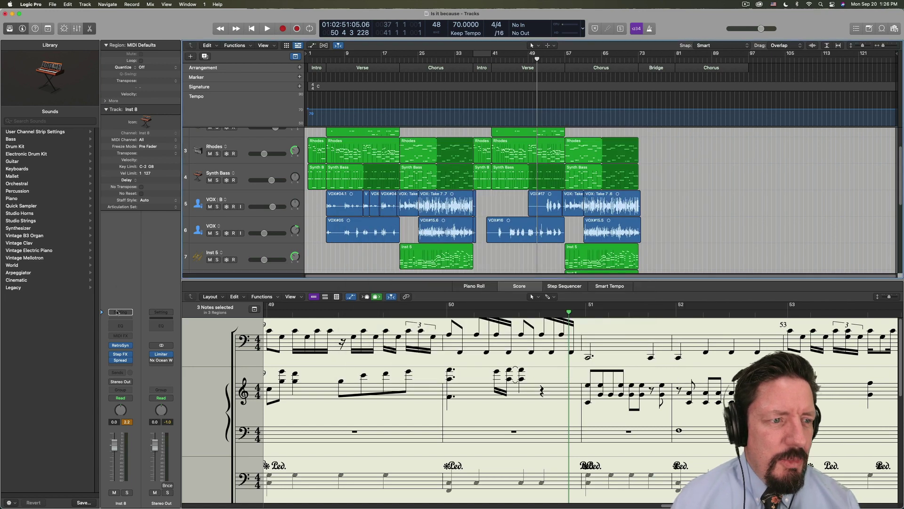
# Insert a Compressor after Stereo Spread on Inst 8 and select the Vintage Opto model.
pyautogui.click(125, 365)
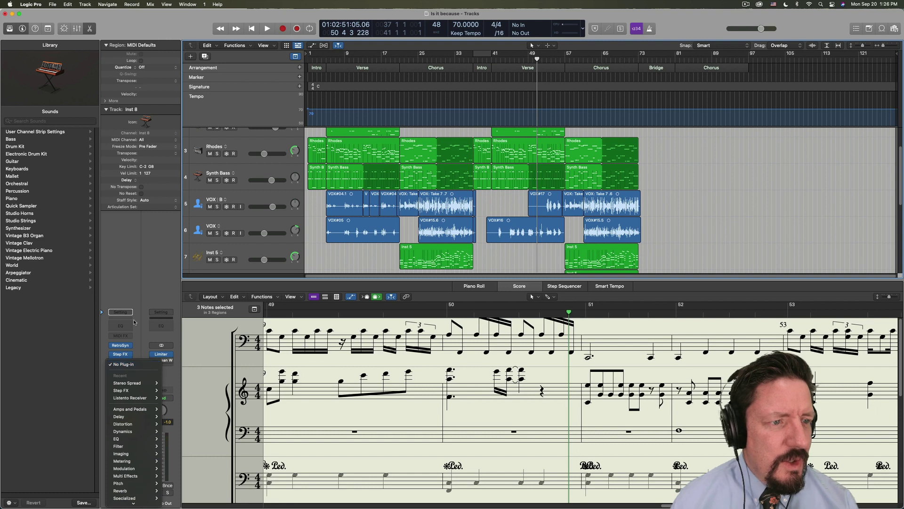
pyautogui.click(126, 383)
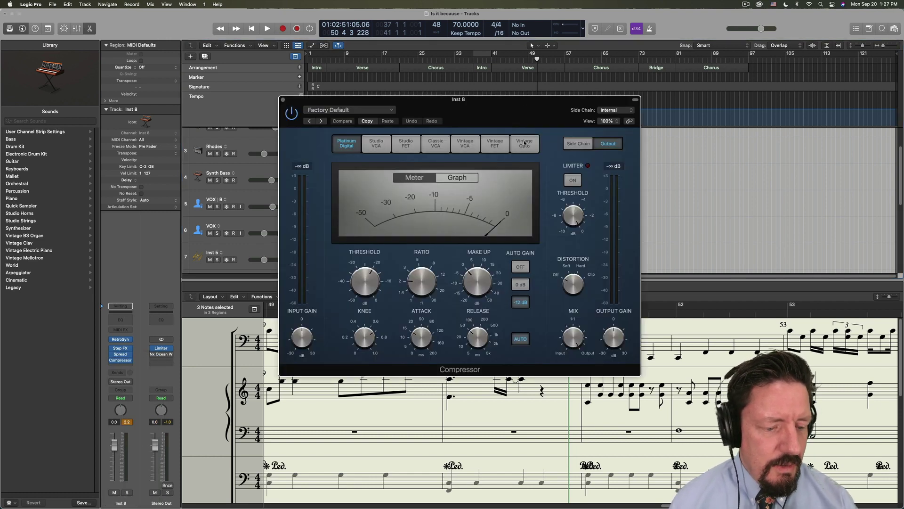
pyautogui.click(494, 144)
pyautogui.click(465, 143)
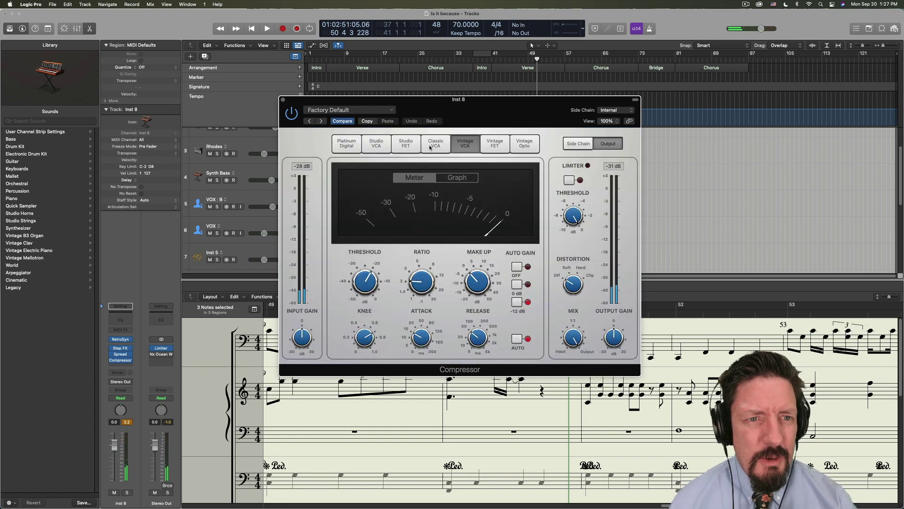
pyautogui.click(432, 148)
pyautogui.click(410, 147)
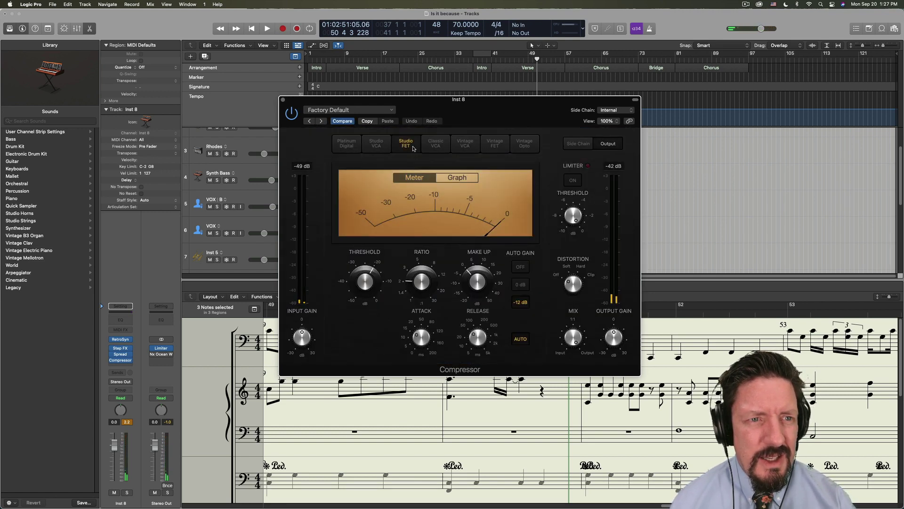
pyautogui.click(523, 144)
# Show the Compressor graph, set Ratio to 2.6:1, turn the Limiter on, and close it.
pyautogui.click(458, 178)
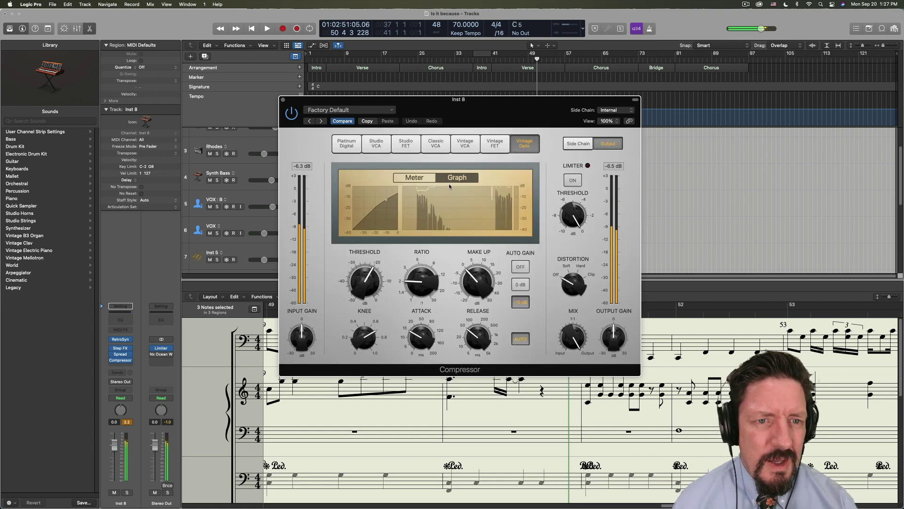
pyautogui.moveTo(421, 281); pyautogui.dragTo(362, 291)
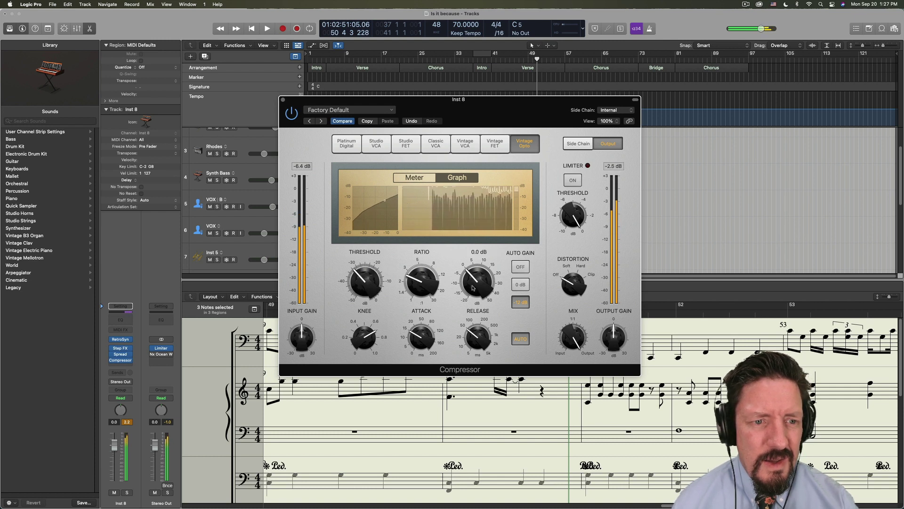
pyautogui.moveTo(416, 335)
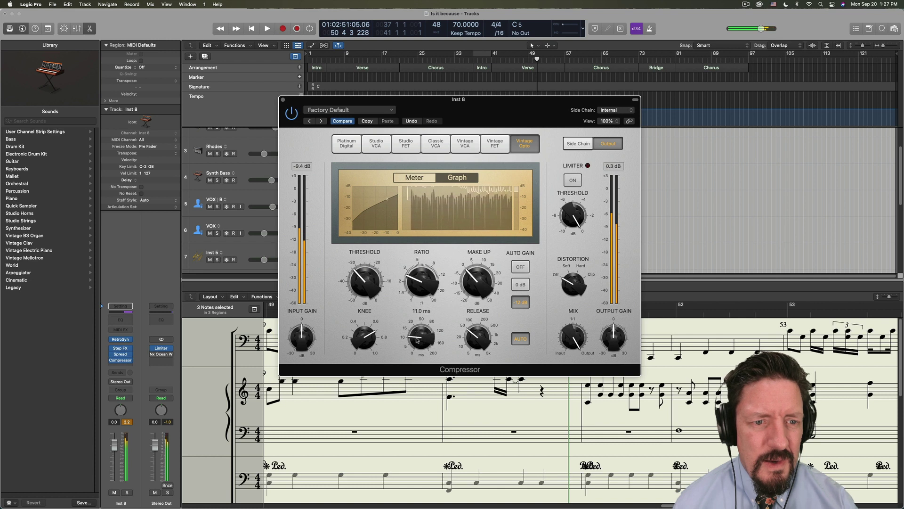
pyautogui.moveTo(471, 330)
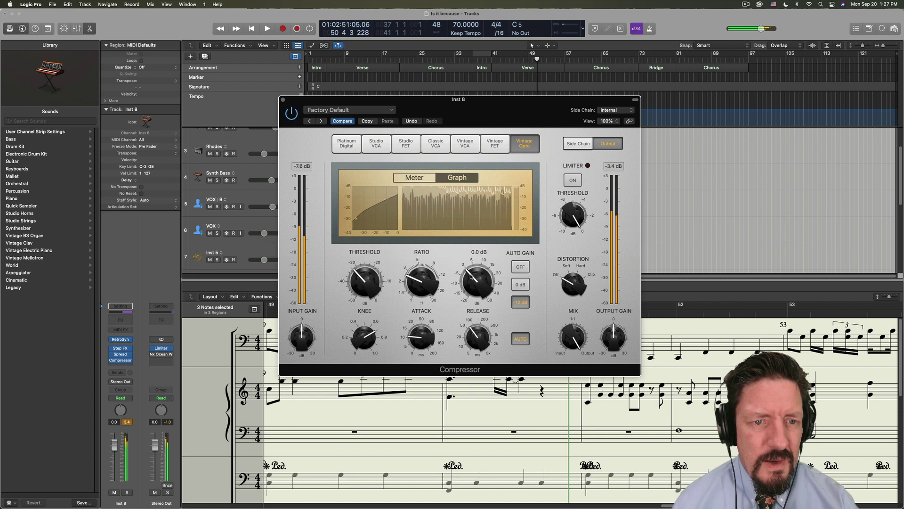
pyautogui.click(572, 180)
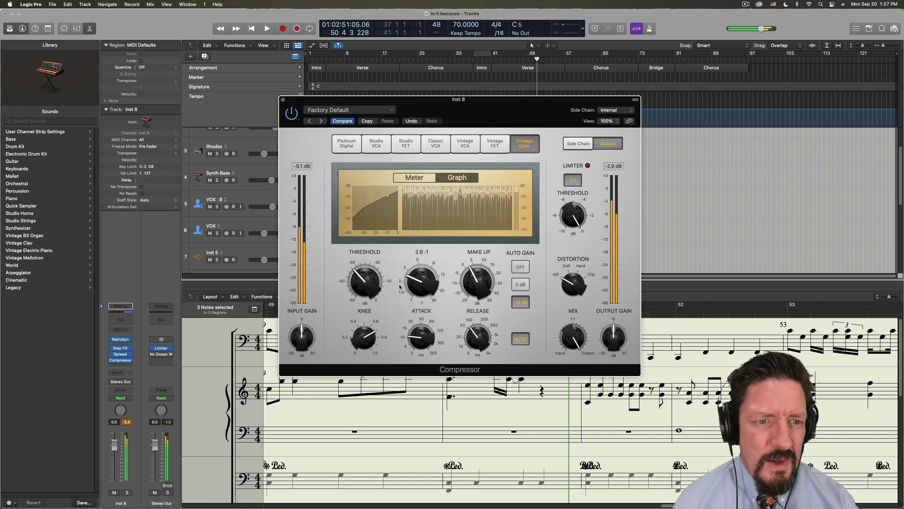
pyautogui.moveTo(422, 281)
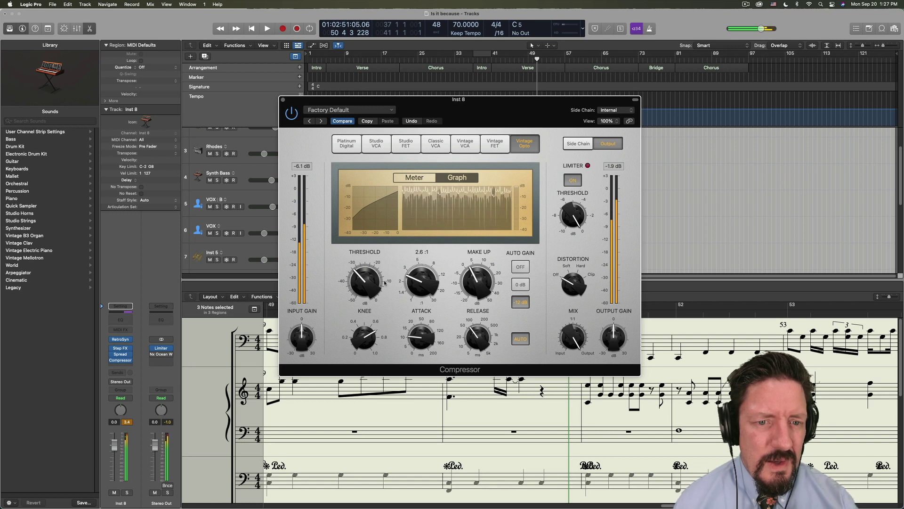
pyautogui.click(283, 100)
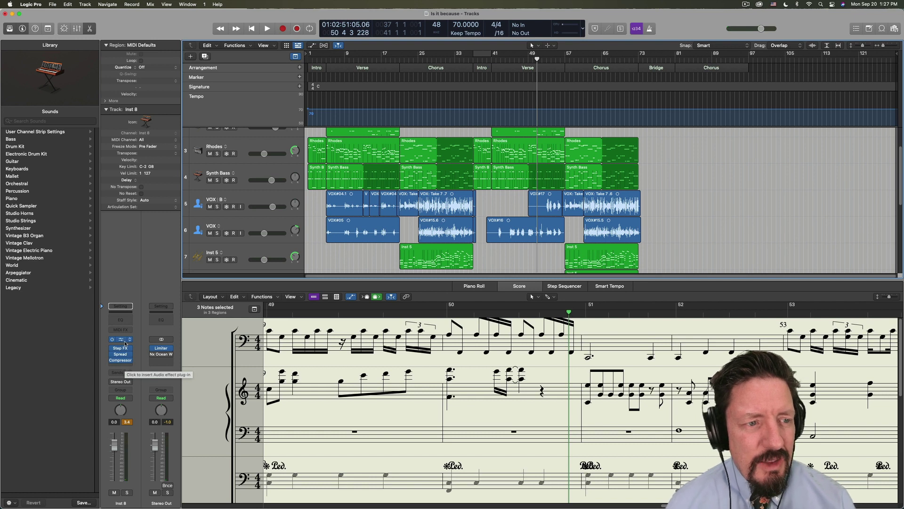
# Insert Multi Effects > Remix FX > Stereo after the Compressor on Inst 8.
pyautogui.click(123, 367)
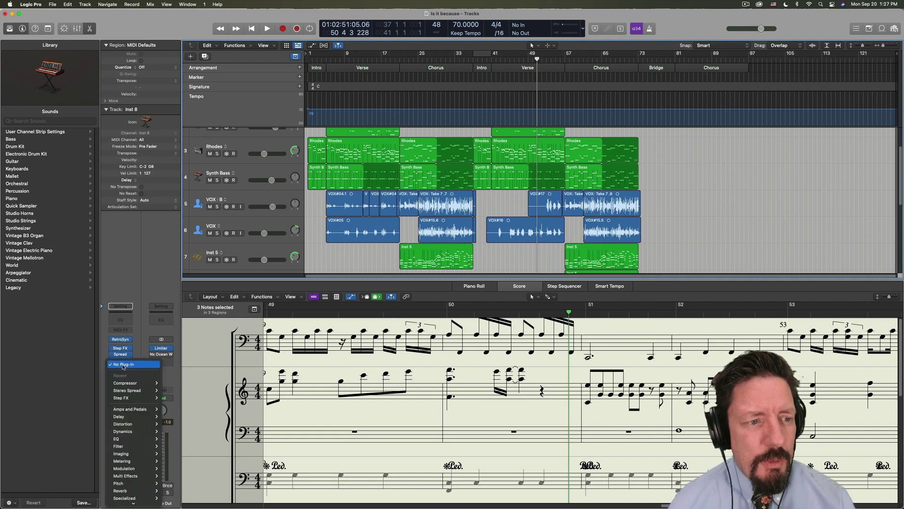
pyautogui.moveTo(142, 398)
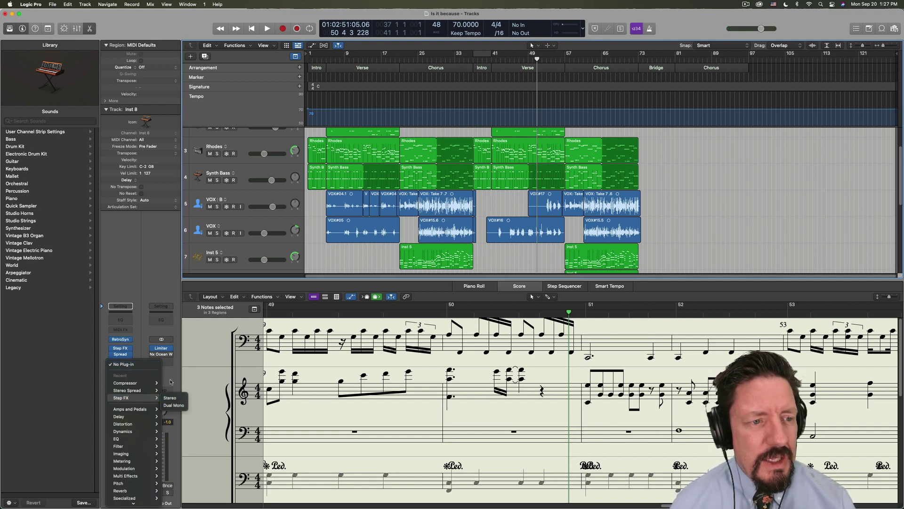
pyautogui.click(122, 372)
pyautogui.click(119, 367)
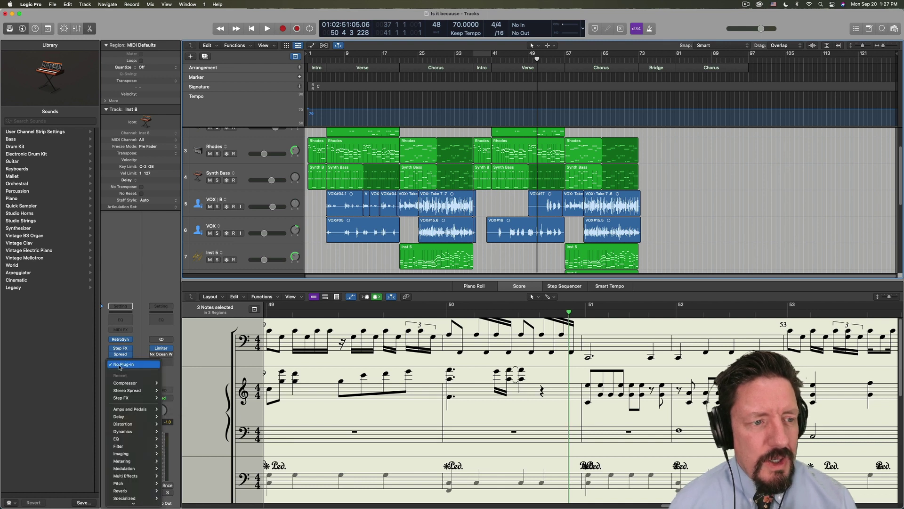
pyautogui.moveTo(130, 420)
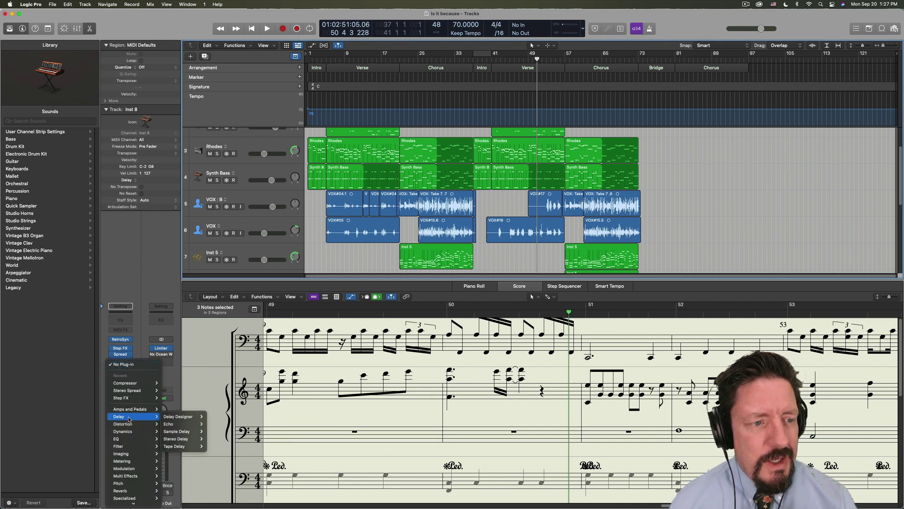
pyautogui.moveTo(137, 475)
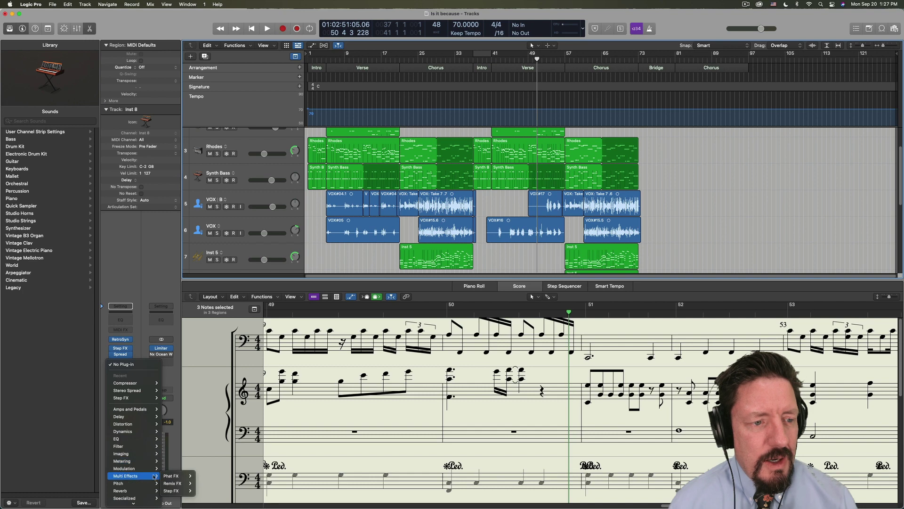
pyautogui.moveTo(172, 483)
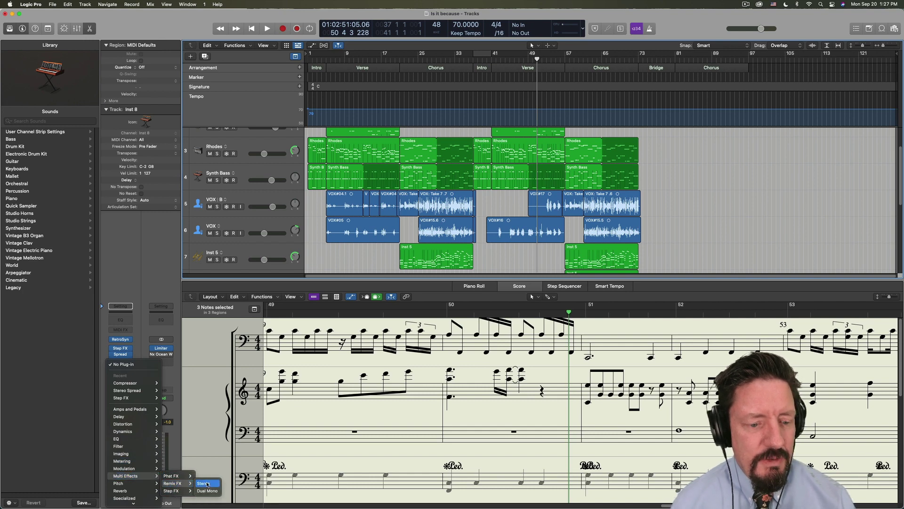
pyautogui.click(207, 483)
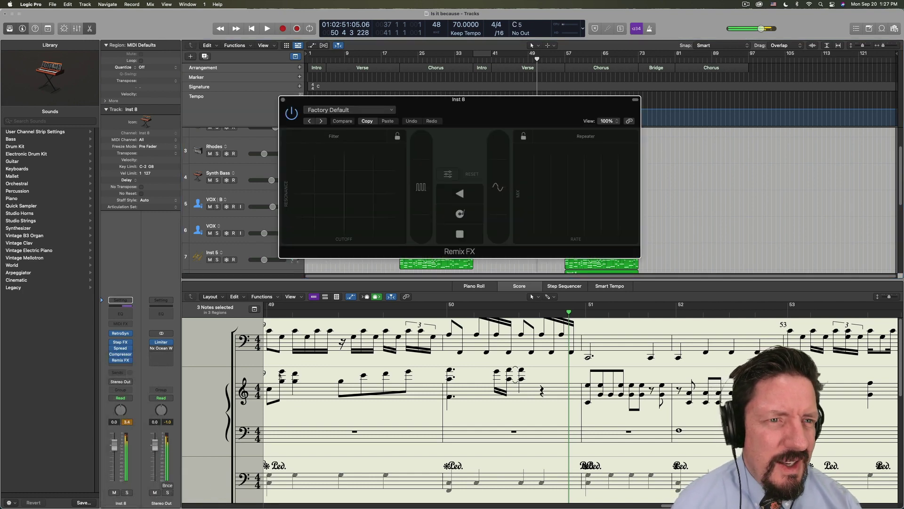
# Sweep the Remix FX Gater and repeatedly hold and release the Downsampler during playback.
pyautogui.click(418, 185)
pyautogui.moveTo(418, 186); pyautogui.dragTo(420, 153)
pyautogui.moveTo(495, 219); pyautogui.dragTo(500, 156)
pyautogui.click(498, 151)
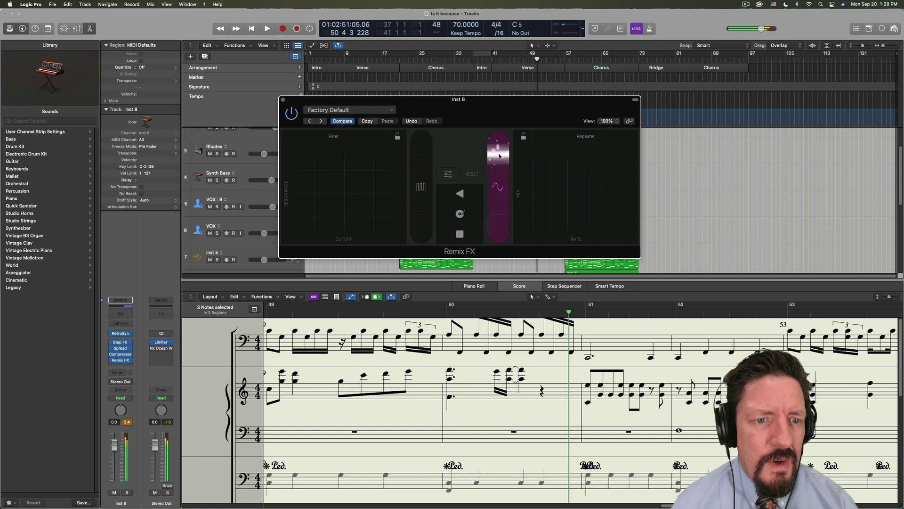
pyautogui.moveTo(499, 156); pyautogui.dragTo(499, 156)
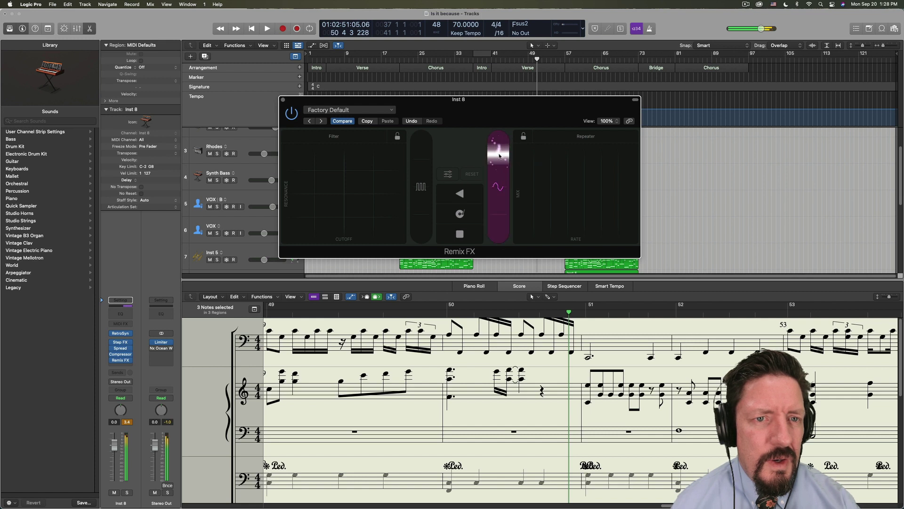
pyautogui.moveTo(499, 156); pyautogui.dragTo(499, 155)
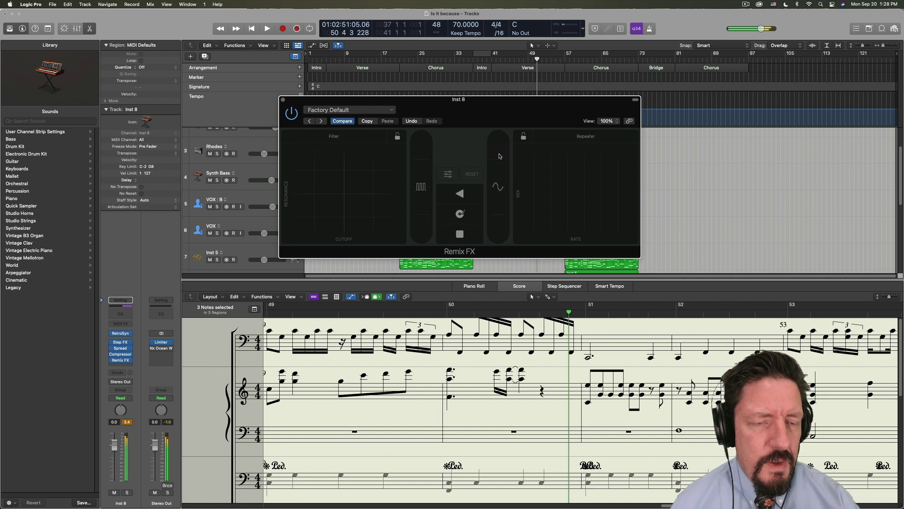
pyautogui.moveTo(499, 156); pyautogui.dragTo(498, 161)
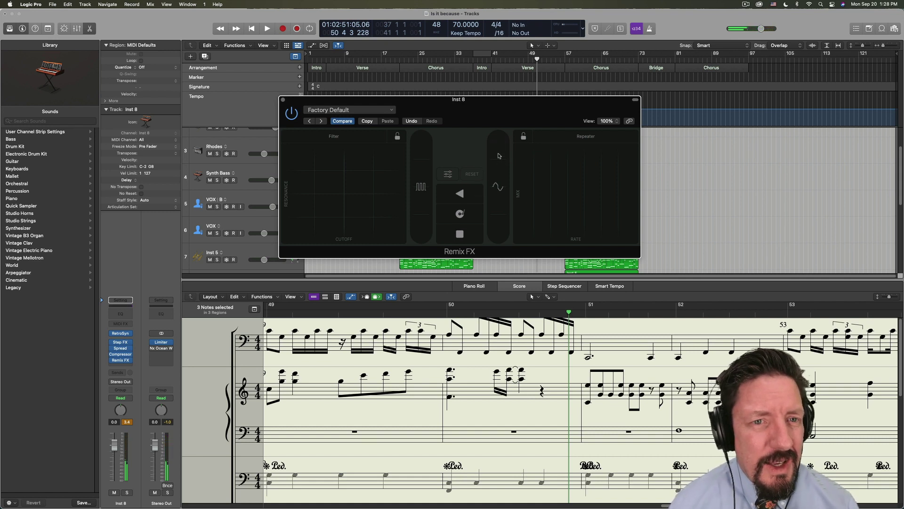
pyautogui.moveTo(498, 155); pyautogui.dragTo(499, 154)
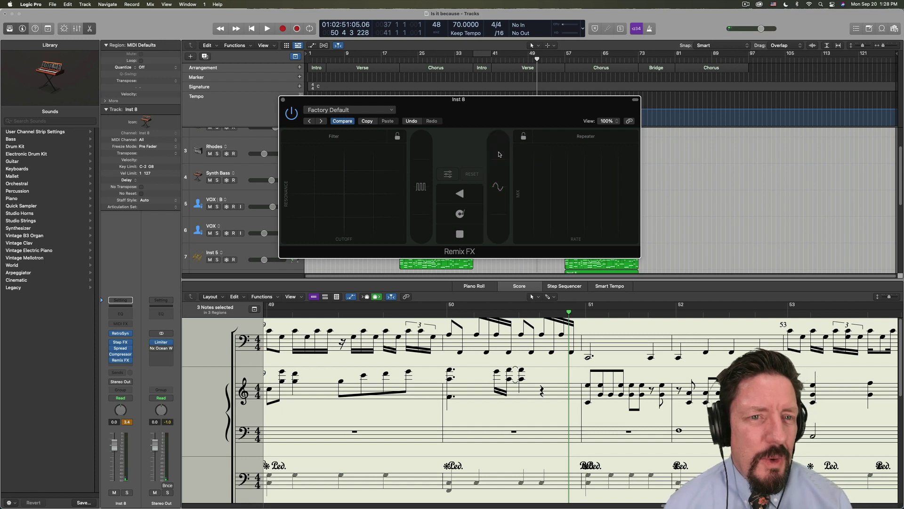
# Add a Modulator MIDI effect to Inst 8, keeping the Remix FX window visible.
pyautogui.click(121, 324)
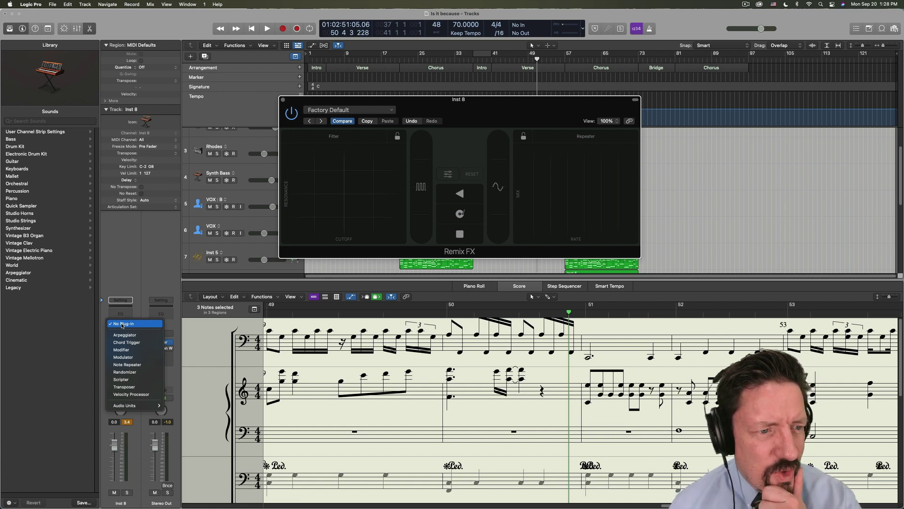
pyautogui.click(136, 357)
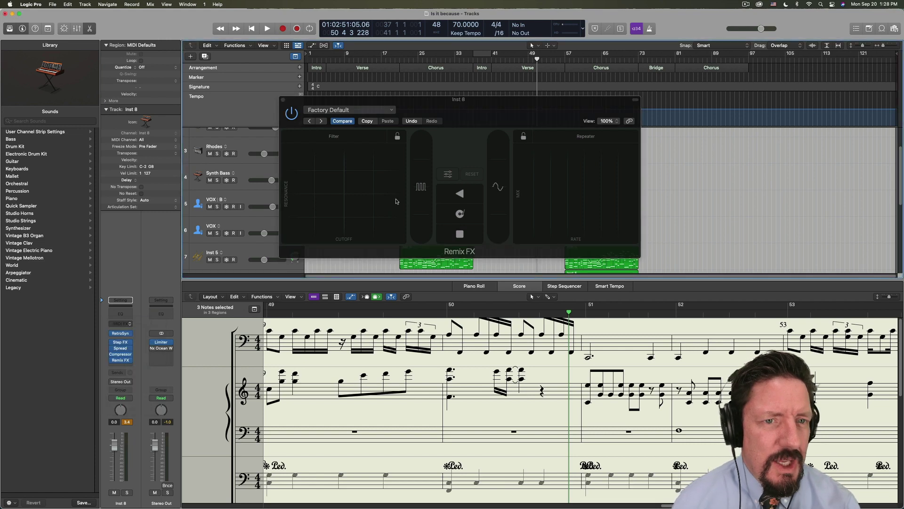
pyautogui.moveTo(476, 107); pyautogui.dragTo(743, 99)
# Learn the Modulator's target as Remix FX Downsampler On/Off, then close the Modulator.
pyautogui.click(611, 329)
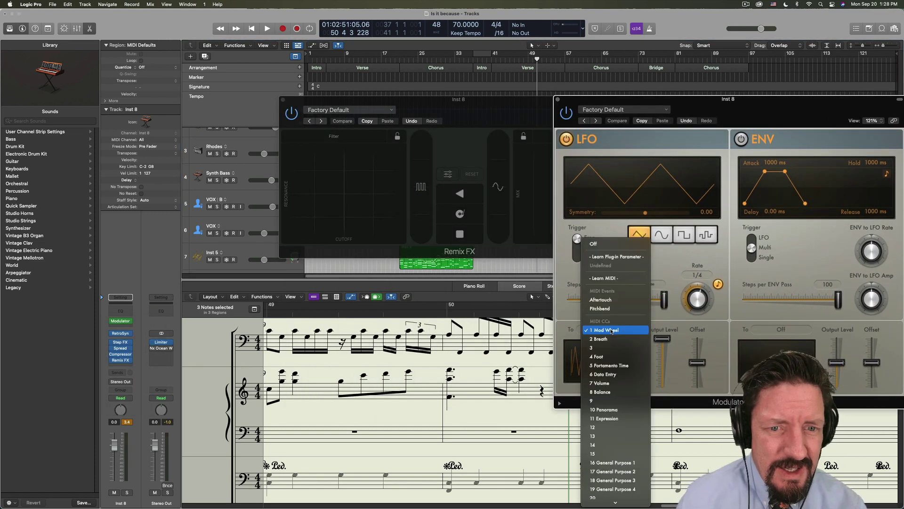
pyautogui.click(612, 278)
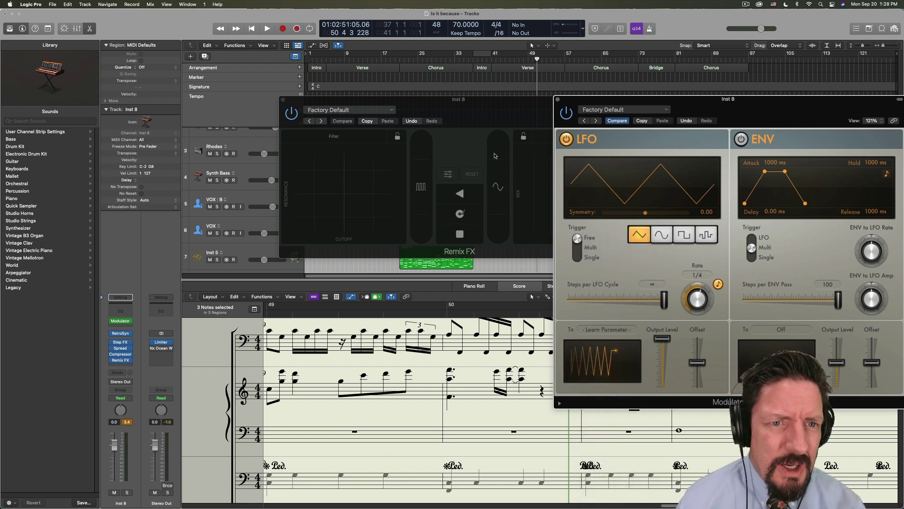
pyautogui.click(495, 155)
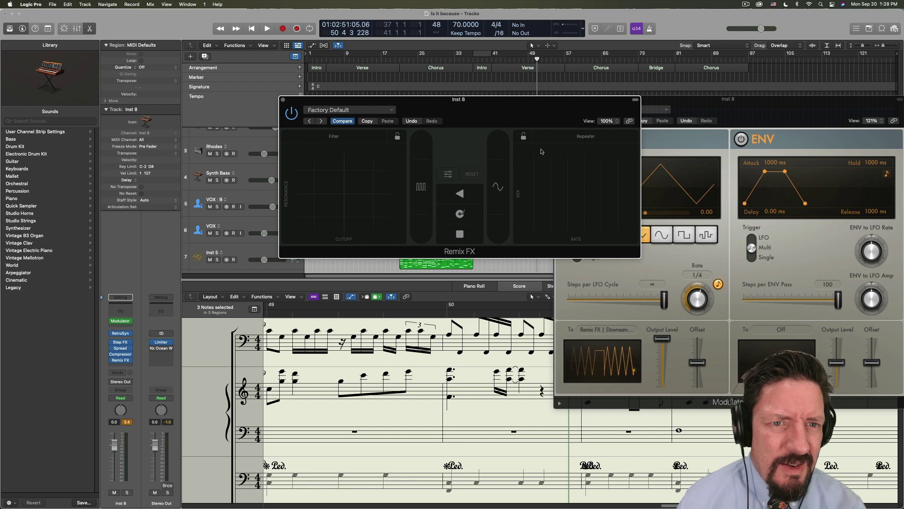
pyautogui.moveTo(527, 100); pyautogui.dragTo(352, 109)
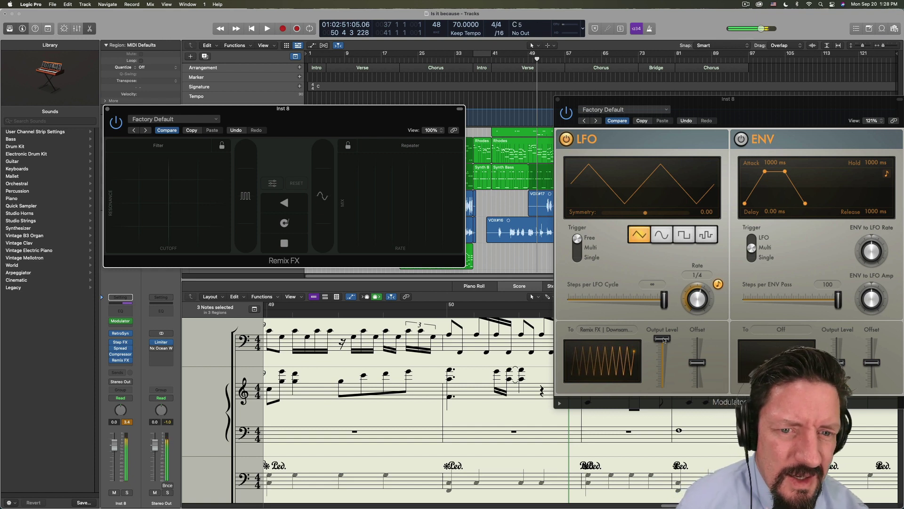
pyautogui.click(617, 332)
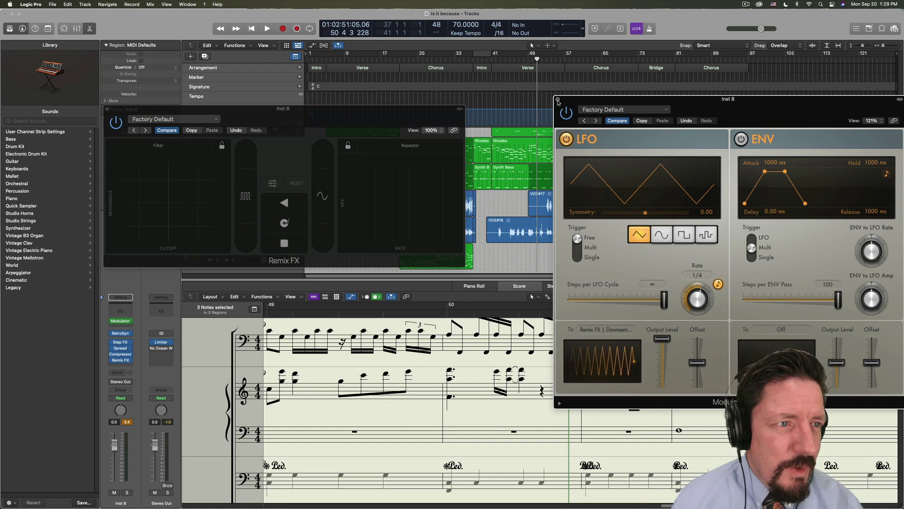
pyautogui.click(557, 101)
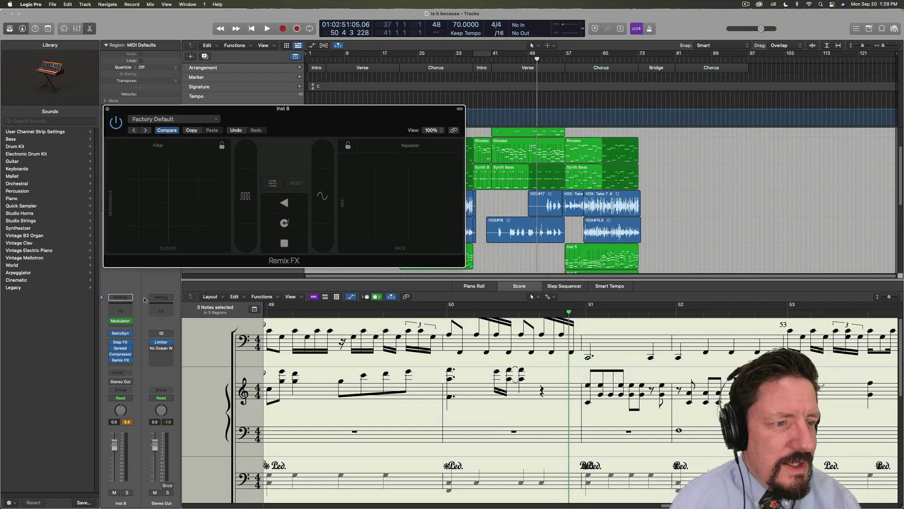
# Set Inst 8's MIDI FX slot to No Plug-in and close the Remix FX window.
pyautogui.click(134, 321)
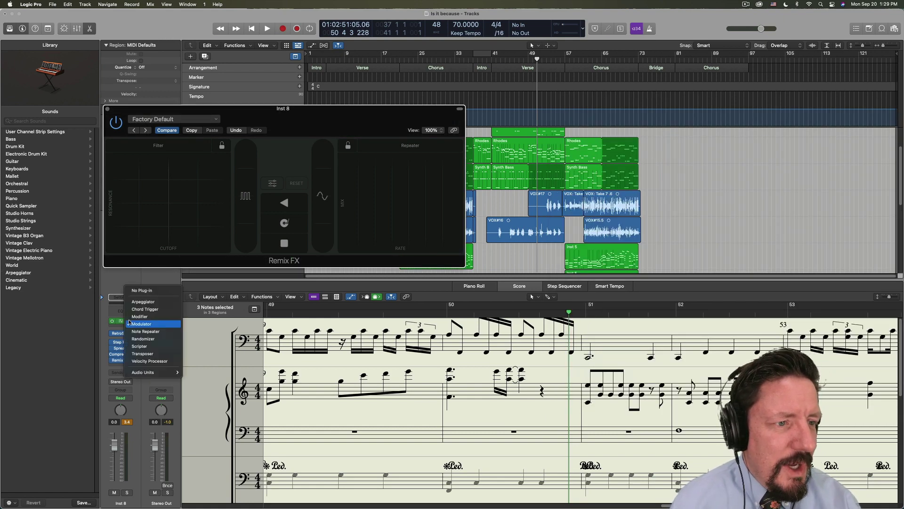
pyautogui.click(139, 290)
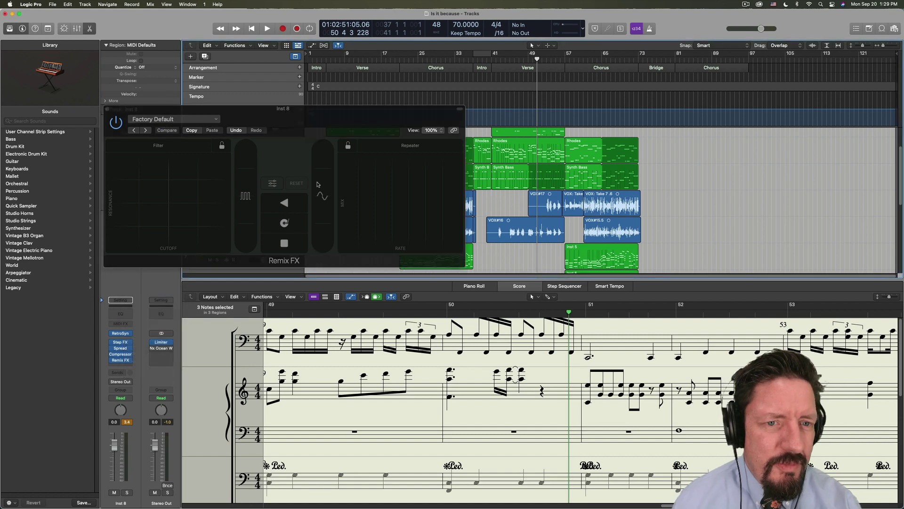
pyautogui.click(107, 109)
# Select the Inst 9 track and reset its channel strip.
pyautogui.scroll(-4, 481, 222)
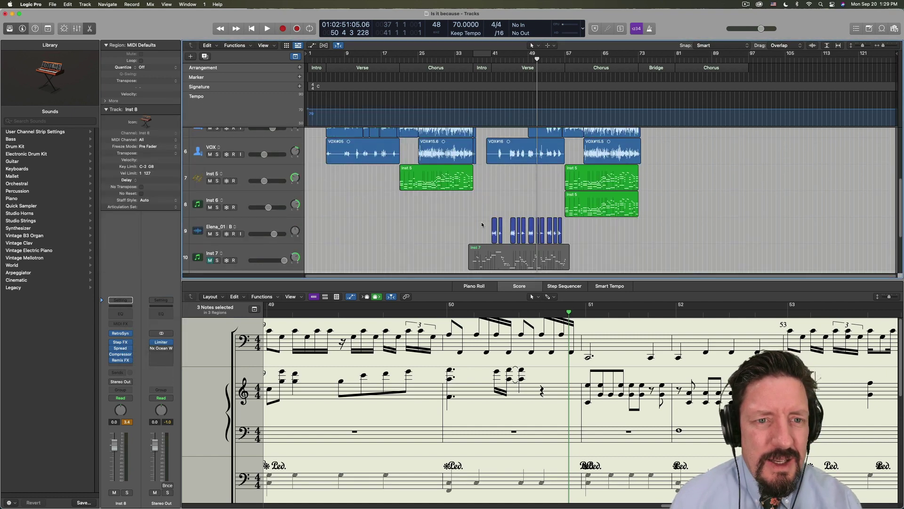
pyautogui.scroll(4, 482, 221)
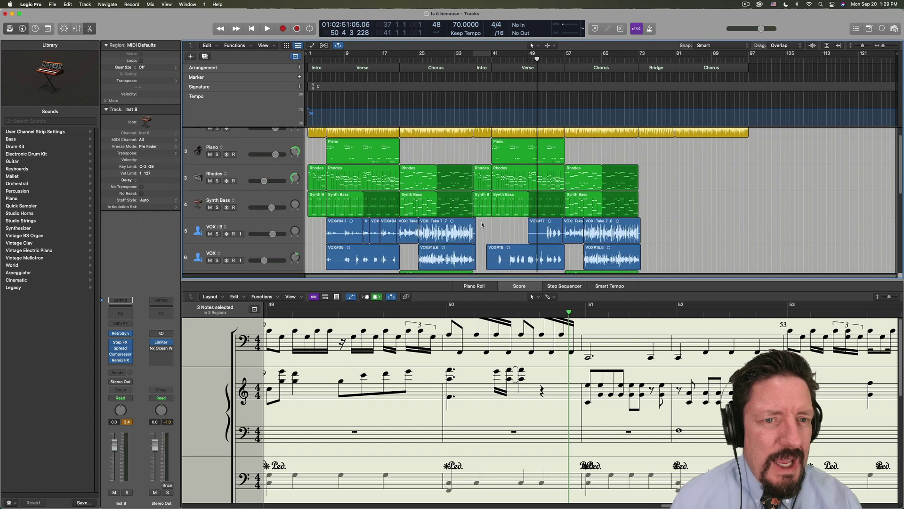
pyautogui.scroll(-6, 481, 225)
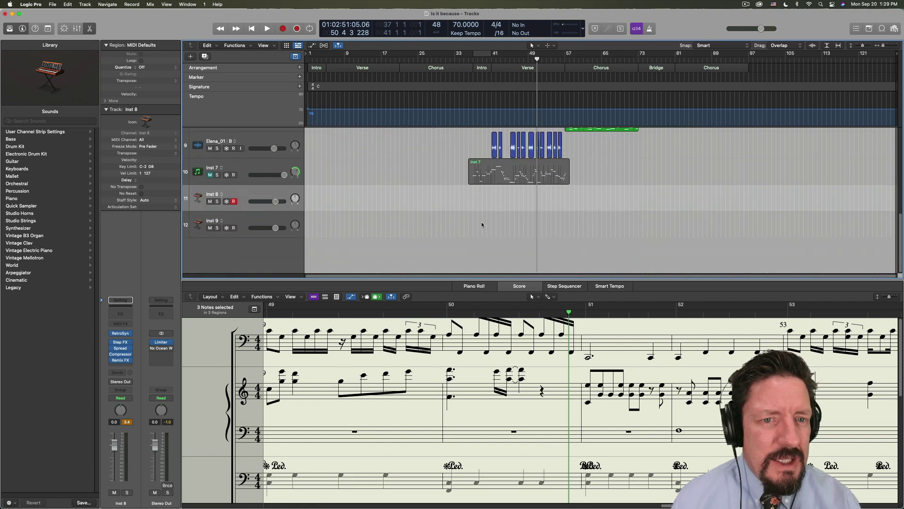
pyautogui.click(251, 221)
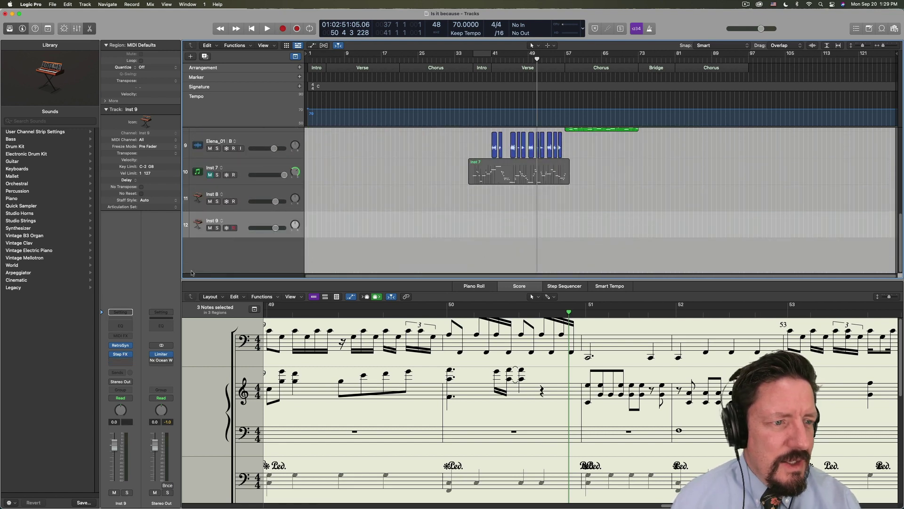
pyautogui.click(120, 312)
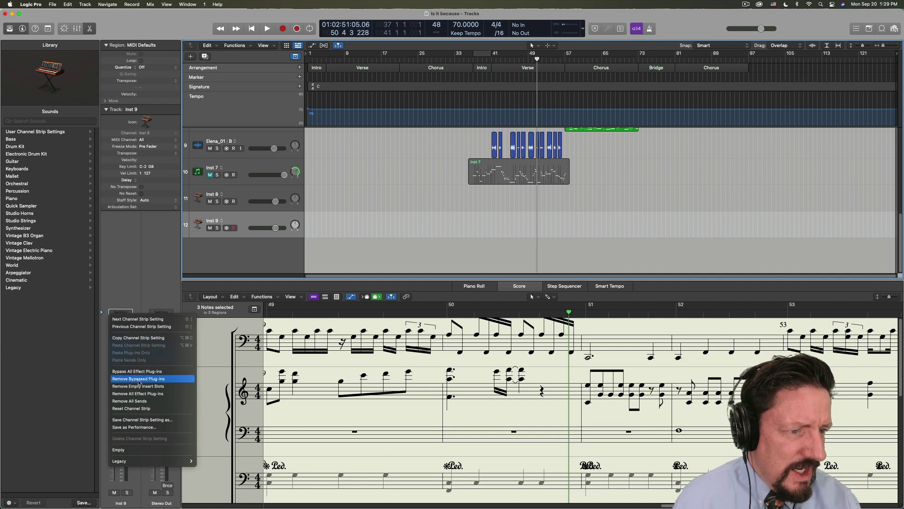
pyautogui.click(149, 408)
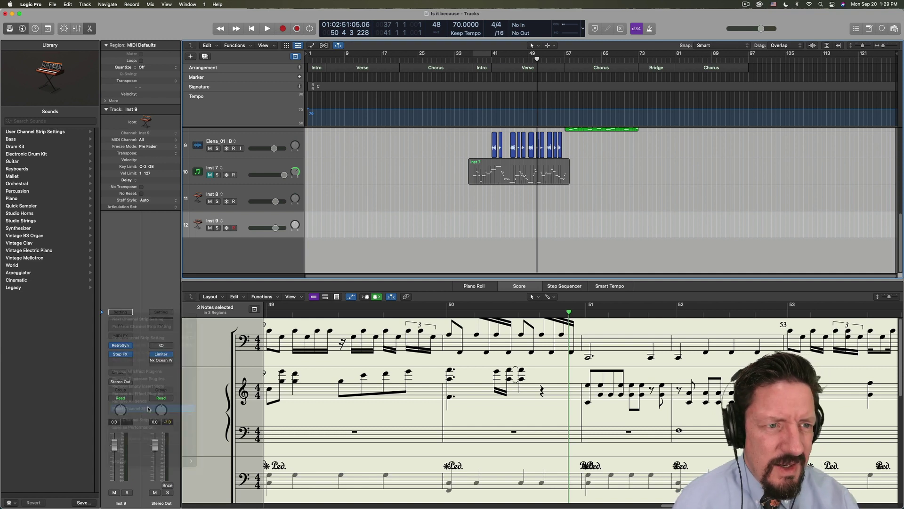
# Reassign the Inst 9 track to Mixer > Software Instrument > Inst 8.
pyautogui.rightClick(242, 220)
pyautogui.moveTo(325, 222)
pyautogui.moveTo(353, 224)
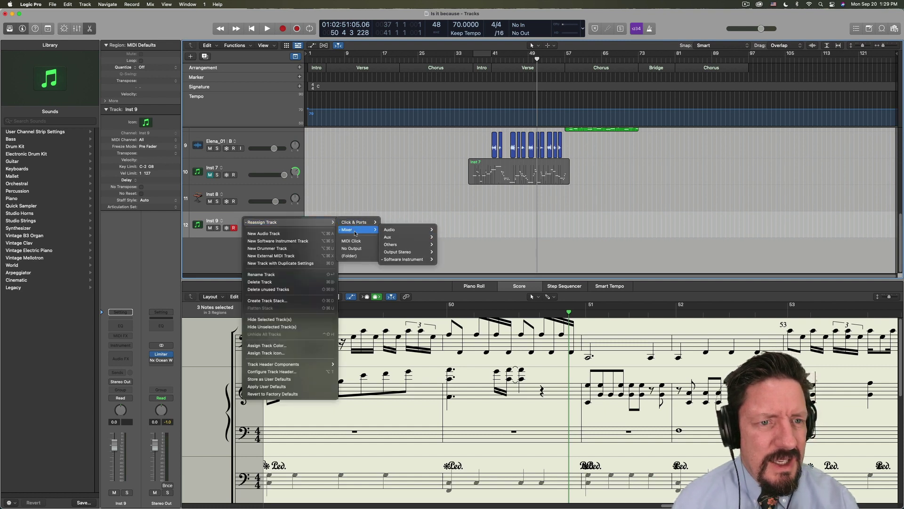
pyautogui.moveTo(397, 261)
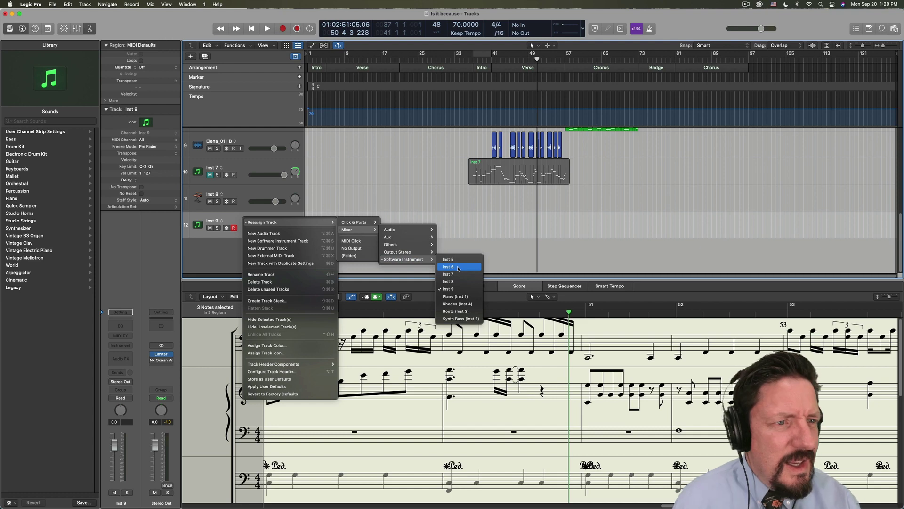
pyautogui.click(459, 281)
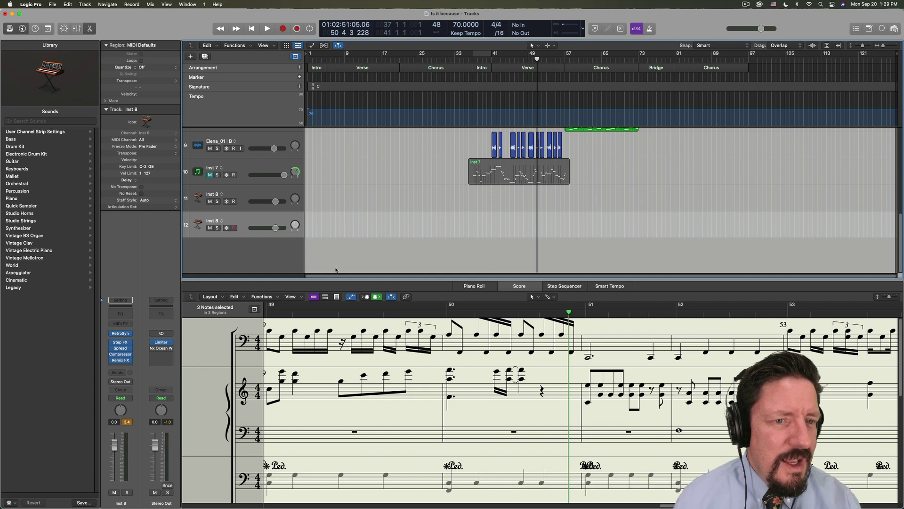
# Show track 12's Inst 8 pattern region in the Step Sequencer and switch off the lit C3 step.
pyautogui.click(568, 288)
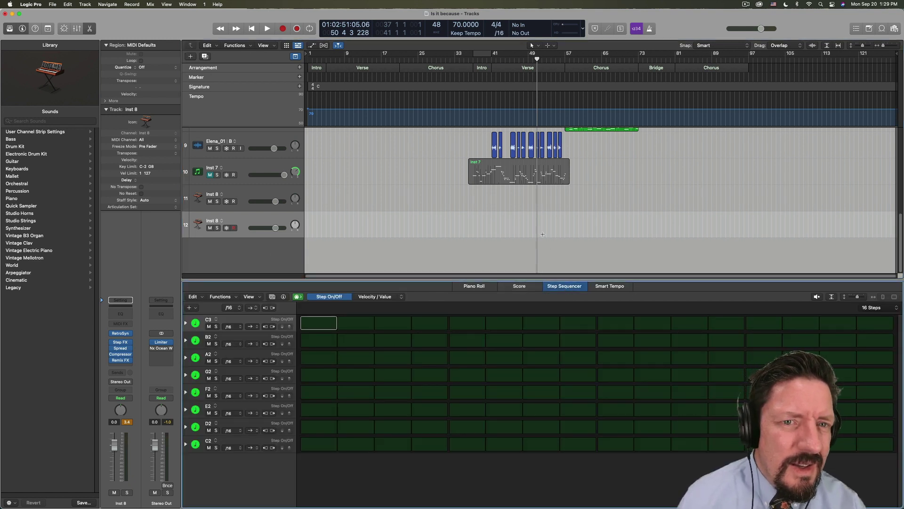
pyautogui.scroll(8, 543, 234)
pyautogui.scroll(-8, 541, 235)
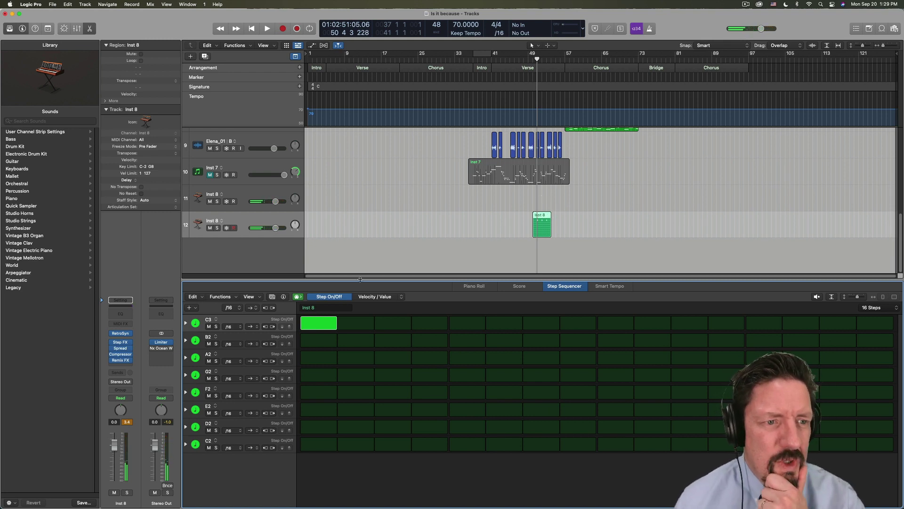
pyautogui.rightClick(311, 324)
pyautogui.click(322, 331)
# Assign the C3 row to Remix FX Downsampler On/Off, keeping Automation Value as its sub-lane.
pyautogui.click(217, 319)
pyautogui.moveTo(221, 335)
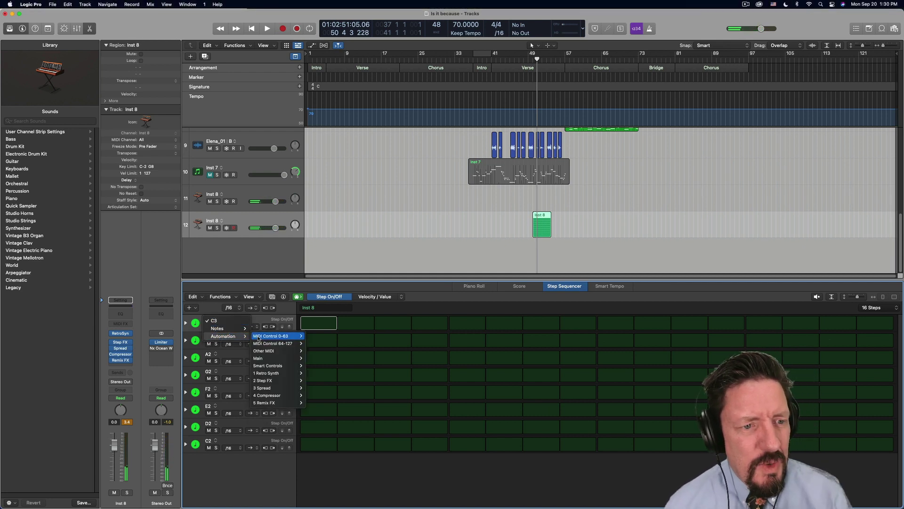
pyautogui.moveTo(274, 404)
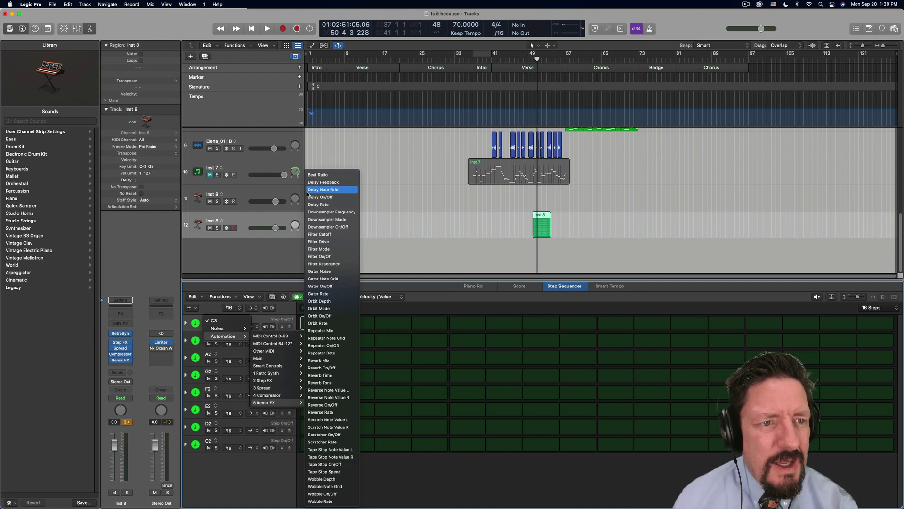
pyautogui.click(322, 227)
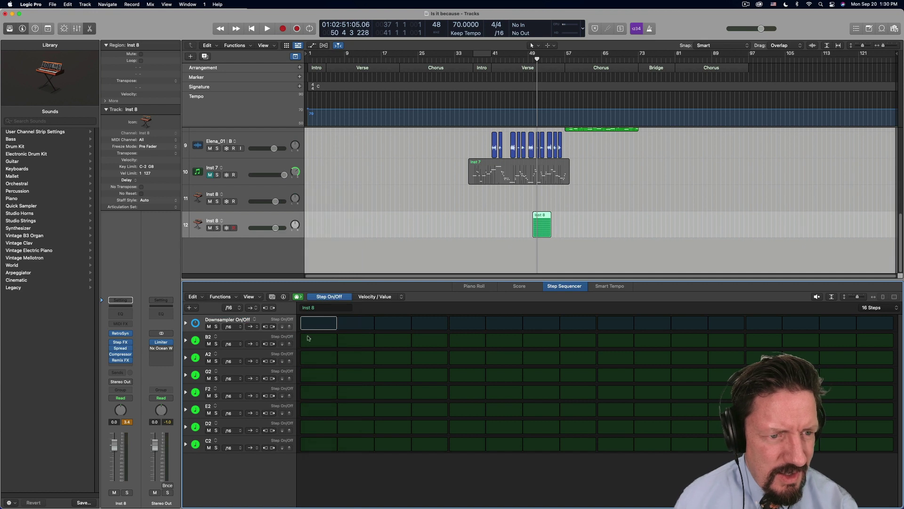
pyautogui.click(186, 323)
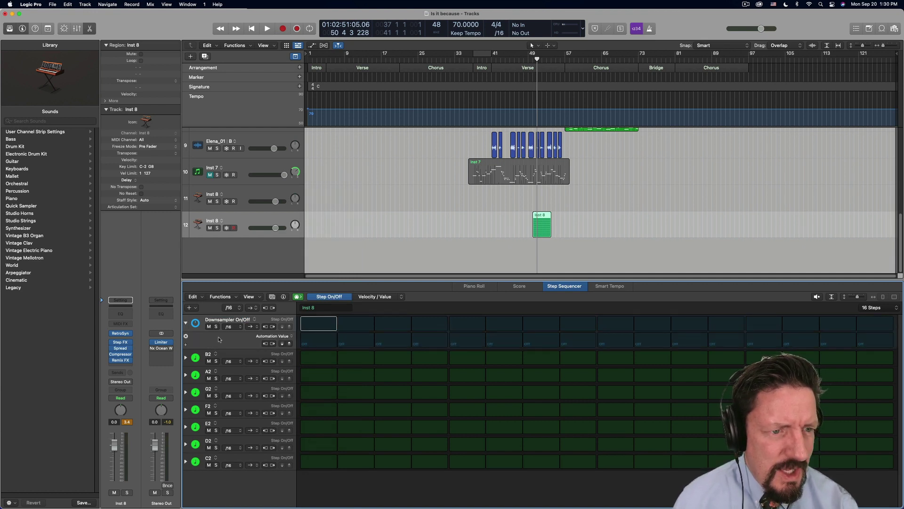
pyautogui.click(291, 336)
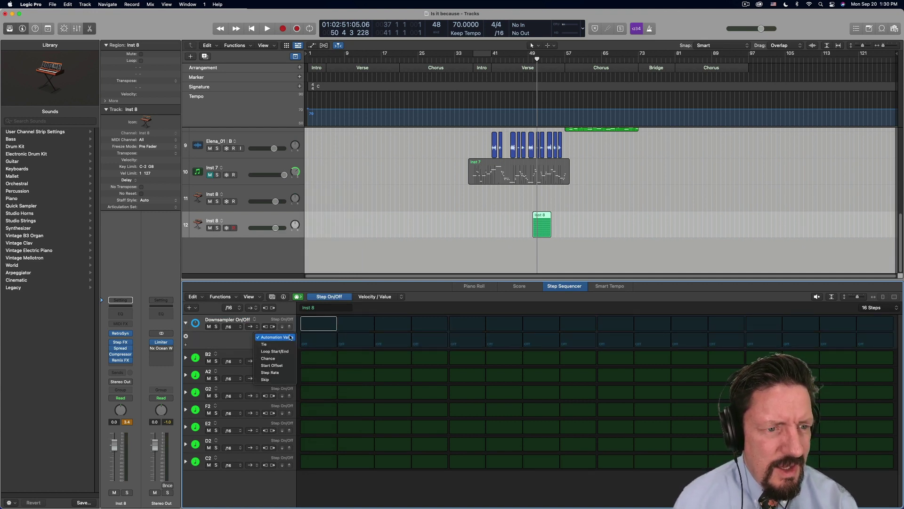
pyautogui.click(241, 335)
pyautogui.click(186, 323)
# Assign the B2 row to Remix FX Downsampler Frequency.
pyautogui.click(207, 335)
pyautogui.moveTo(229, 353)
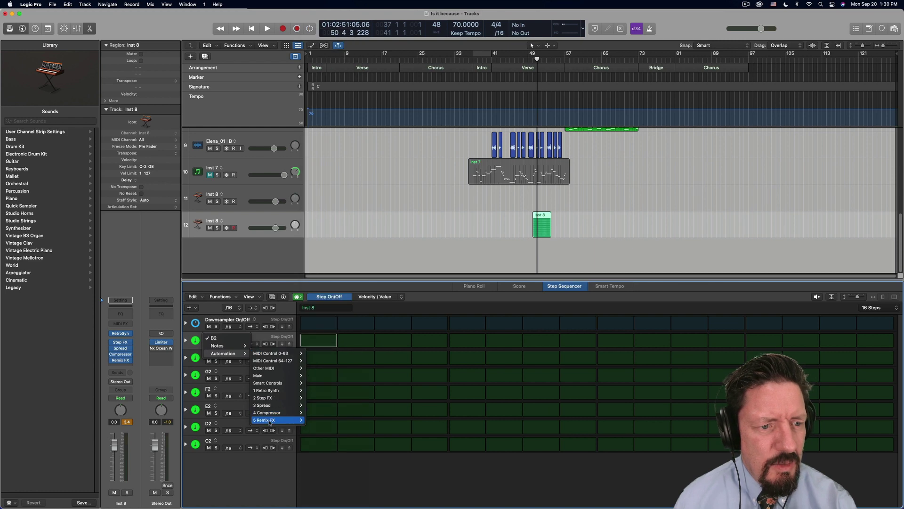
pyautogui.moveTo(277, 420)
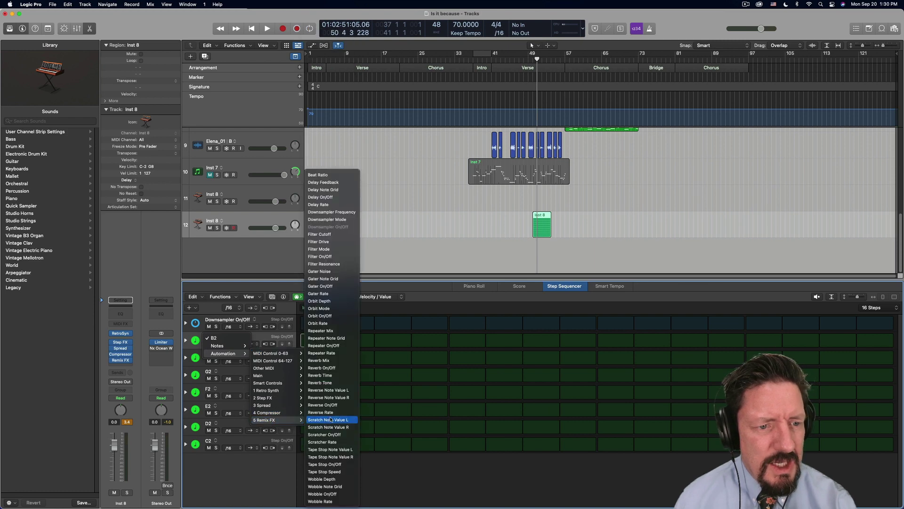
pyautogui.click(318, 213)
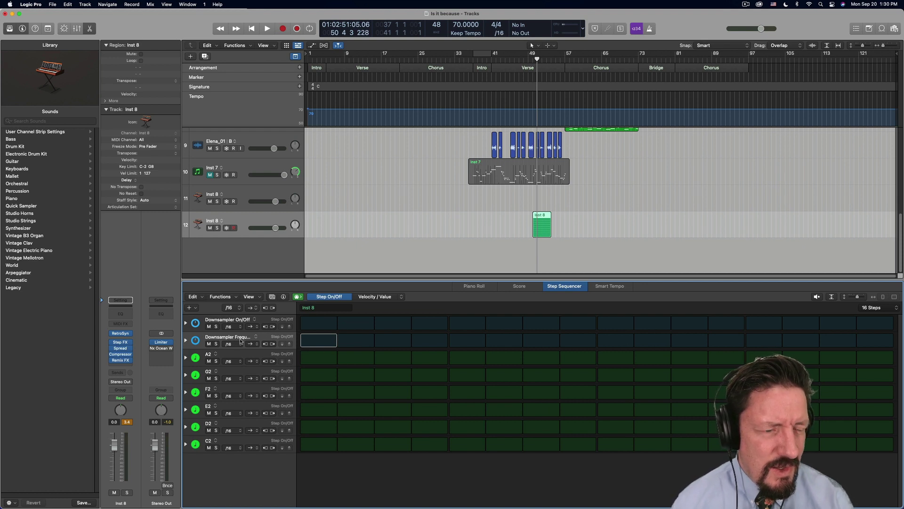
# Switch on every Downsampler Frequency step and raise the values to around 110.
pyautogui.click(185, 340)
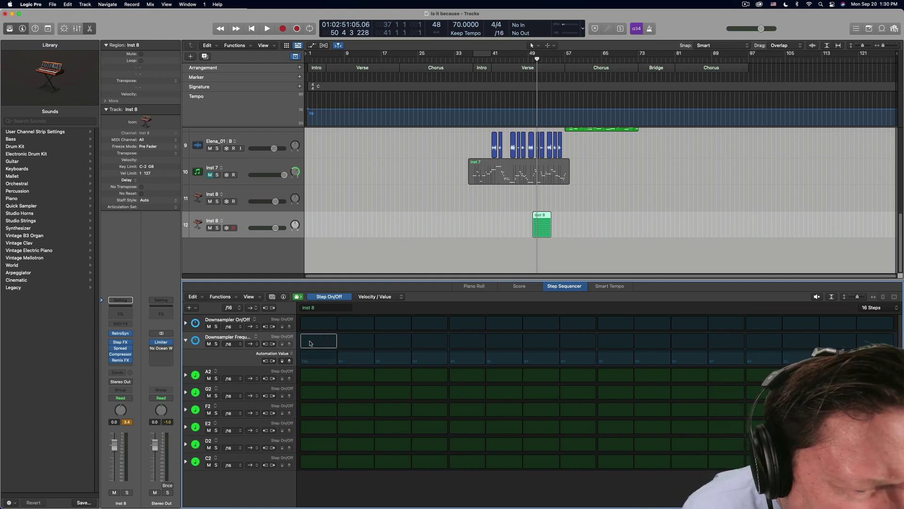
pyautogui.moveTo(316, 340); pyautogui.dragTo(874, 340)
pyautogui.moveTo(316, 361)
pyautogui.mouseDown()
pyautogui.moveTo(875, 362)
pyautogui.moveTo(800, 361)
pyautogui.mouseUp()
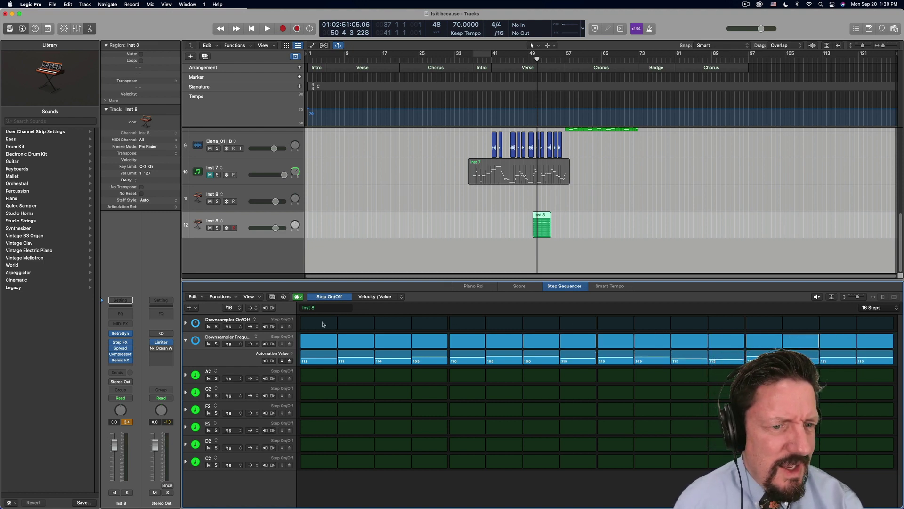
# Turn on the odd Downsampler On/Off steps 1 through 15.
pyautogui.click(323, 324)
pyautogui.click(393, 323)
pyautogui.click(467, 323)
pyautogui.click(549, 325)
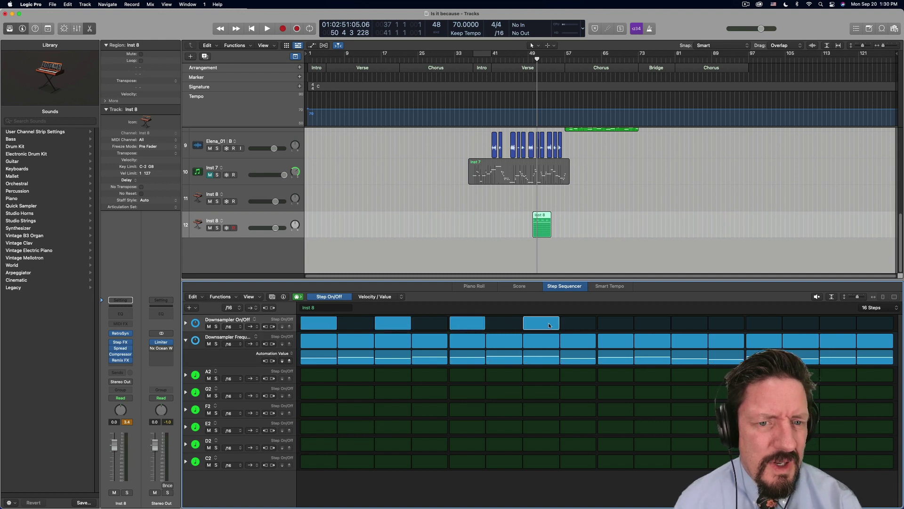
pyautogui.click(615, 324)
pyautogui.click(689, 323)
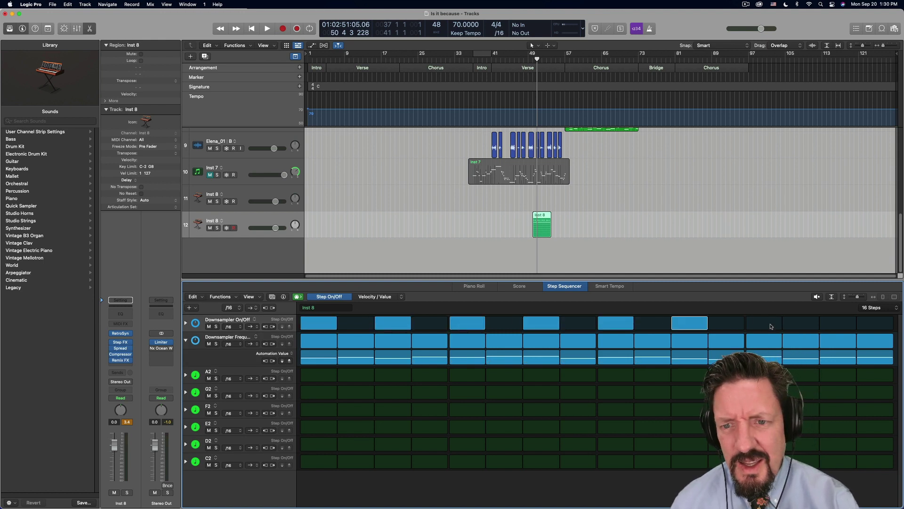
pyautogui.click(766, 325)
pyautogui.click(838, 323)
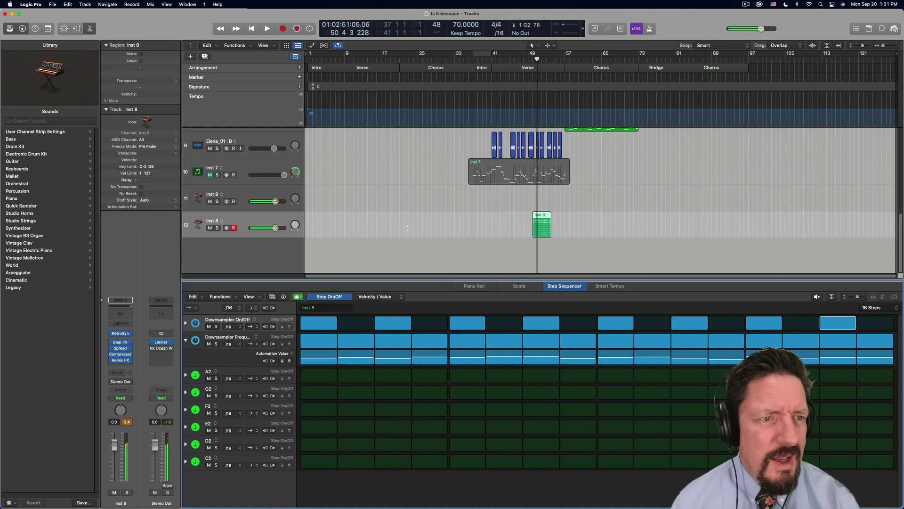
# Solo Inst 8, sweep a Remix FX effect during playback, then loop the Inst 8 region.
pyautogui.click(218, 202)
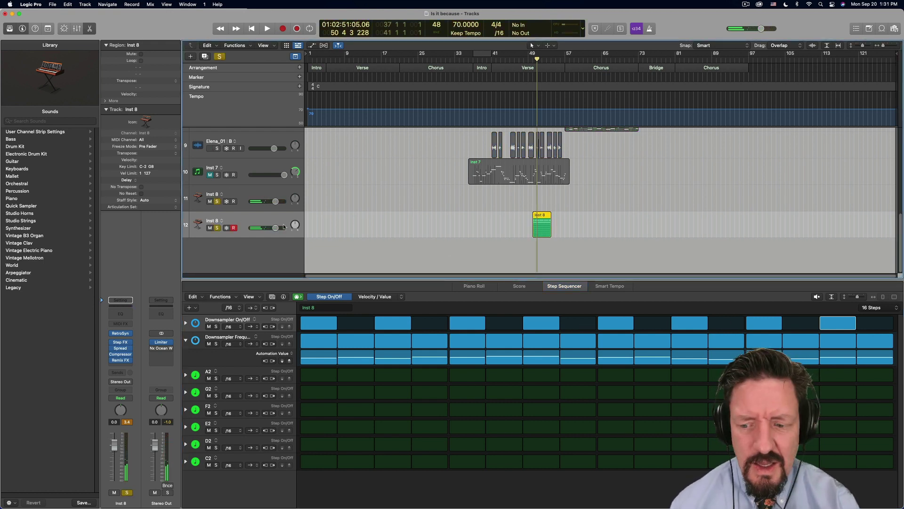
pyautogui.press('space')
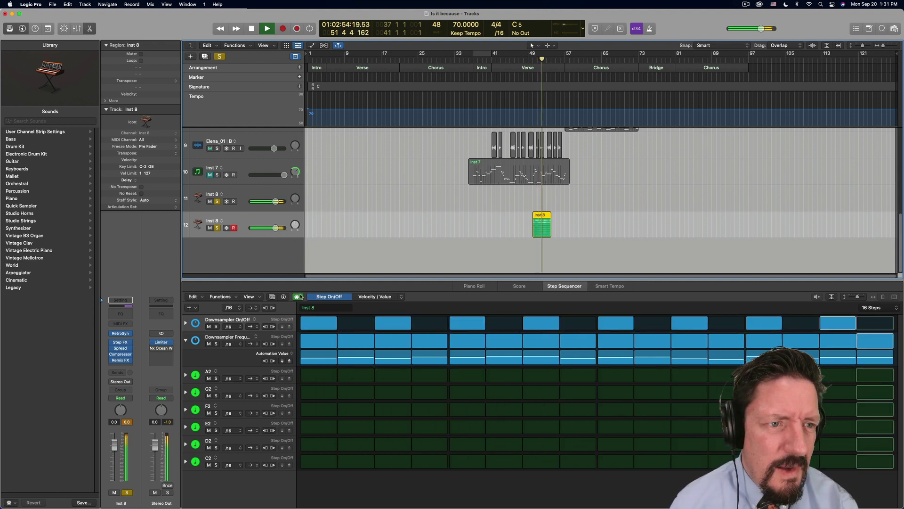
pyautogui.click(121, 359)
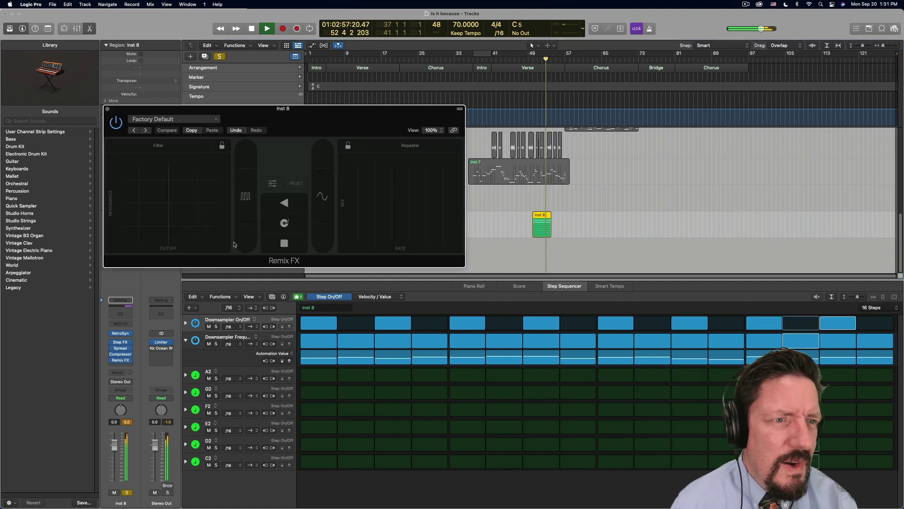
pyautogui.click(320, 155)
pyautogui.moveTo(320, 156); pyautogui.dragTo(323, 168)
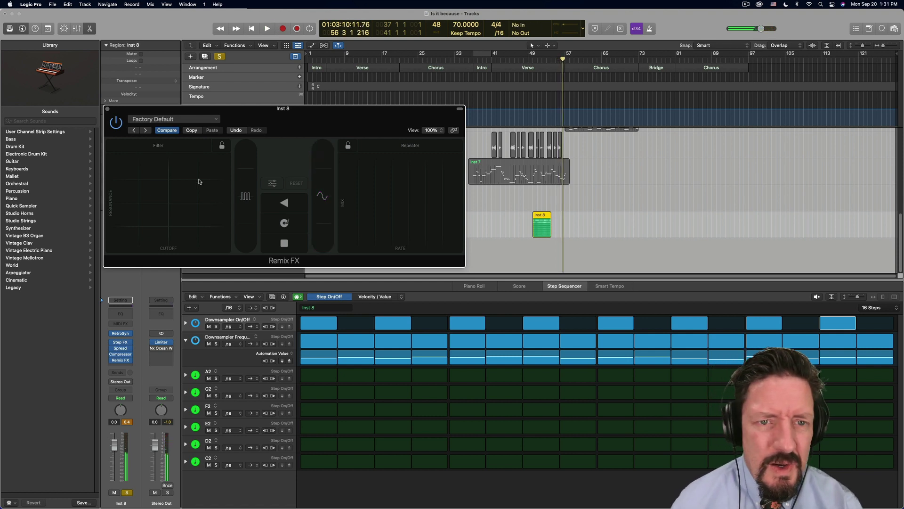
pyautogui.press('v')
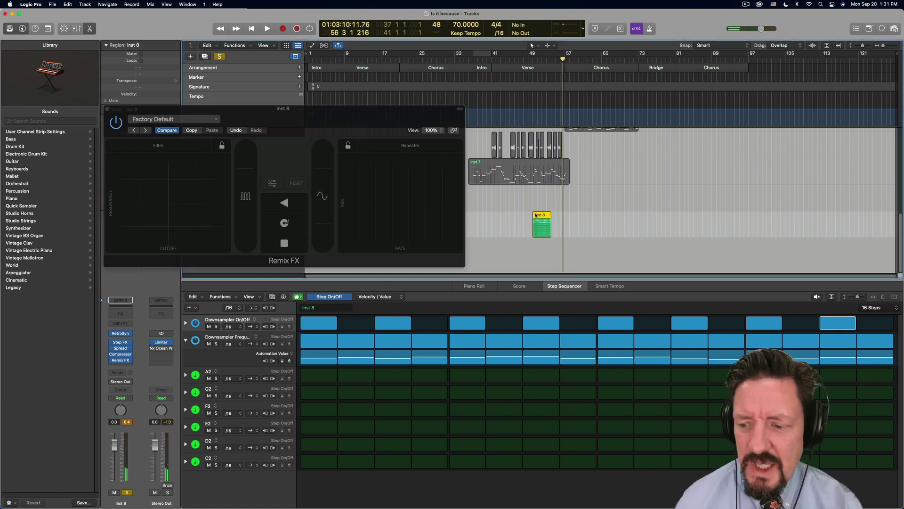
pyautogui.press('l')
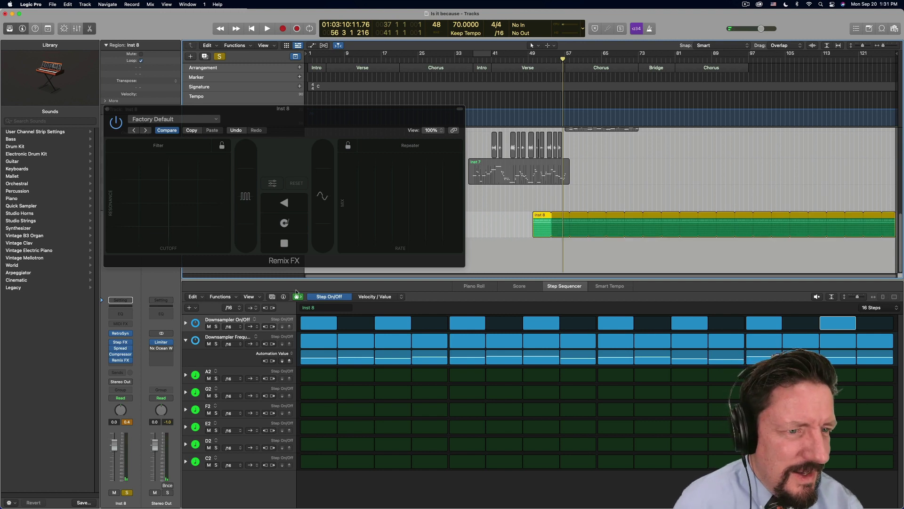
# Expand the Downsampler On/Off row and set odd steps 1–11 to On.
pyautogui.click(186, 324)
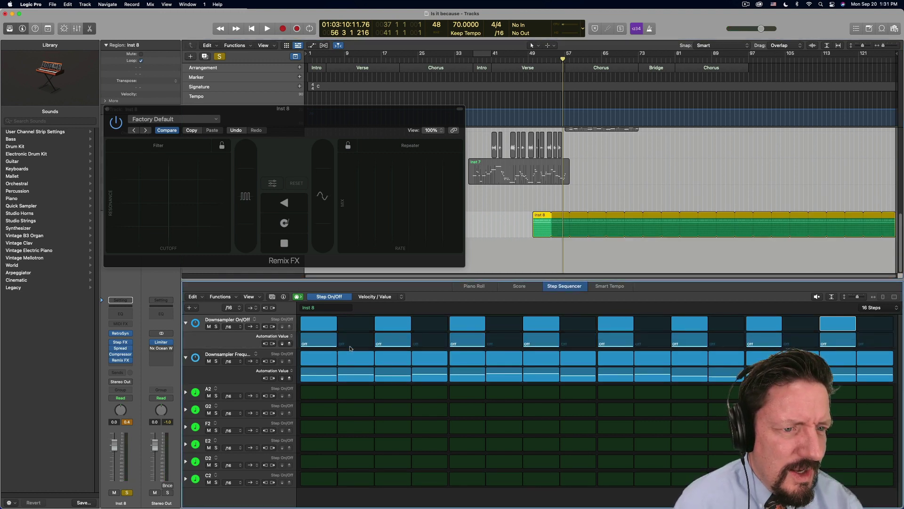
pyautogui.click(321, 335)
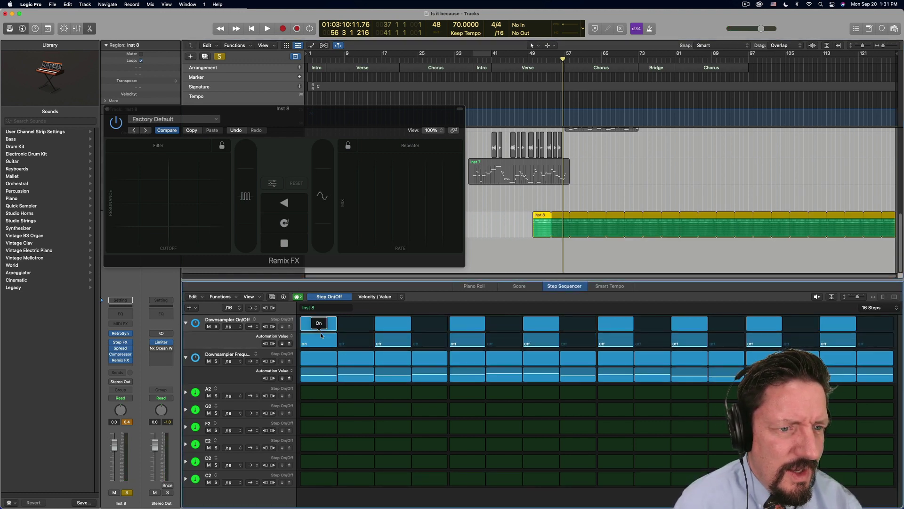
pyautogui.click(397, 346)
pyautogui.click(472, 337)
pyautogui.click(528, 338)
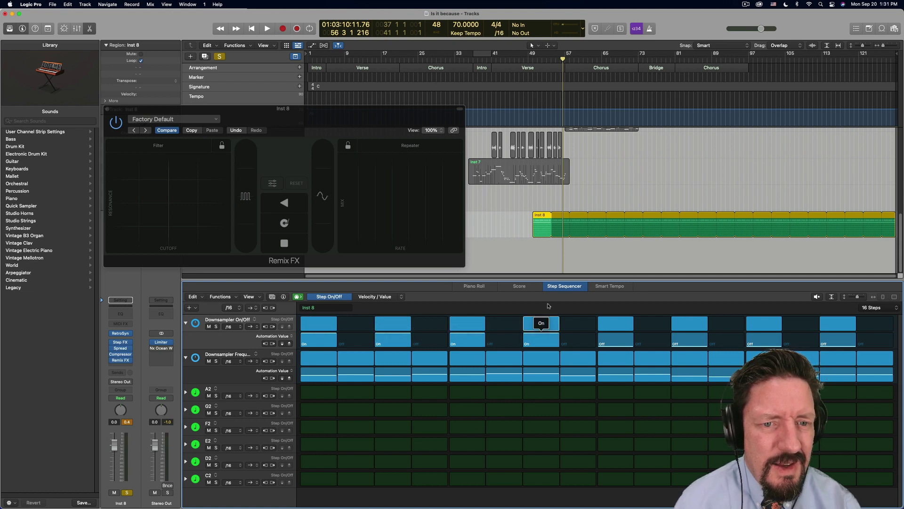
pyautogui.click(616, 338)
pyautogui.click(693, 345)
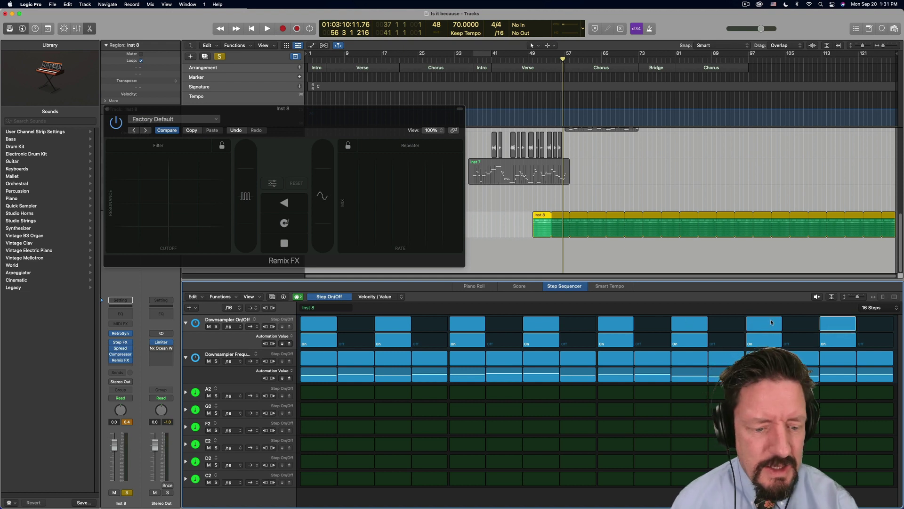
# Start playback and redraw the Downsampler Frequency step values.
pyautogui.press('space')
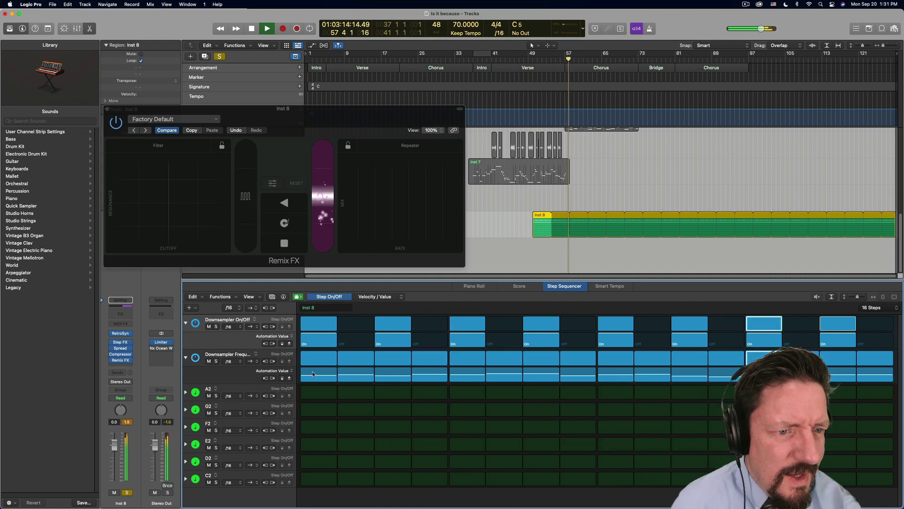
pyautogui.moveTo(326, 371)
pyautogui.mouseDown()
pyautogui.moveTo(871, 372)
pyautogui.moveTo(801, 372)
pyautogui.mouseUp()
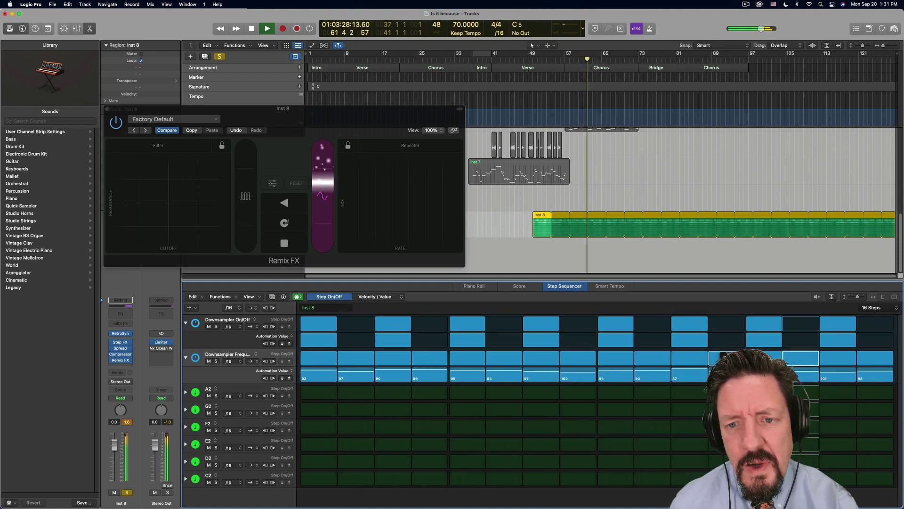
pyautogui.moveTo(725, 373); pyautogui.dragTo(560, 373)
# Activate the even Downsampler On/Off steps 2–16 with value Off.
pyautogui.click(350, 340)
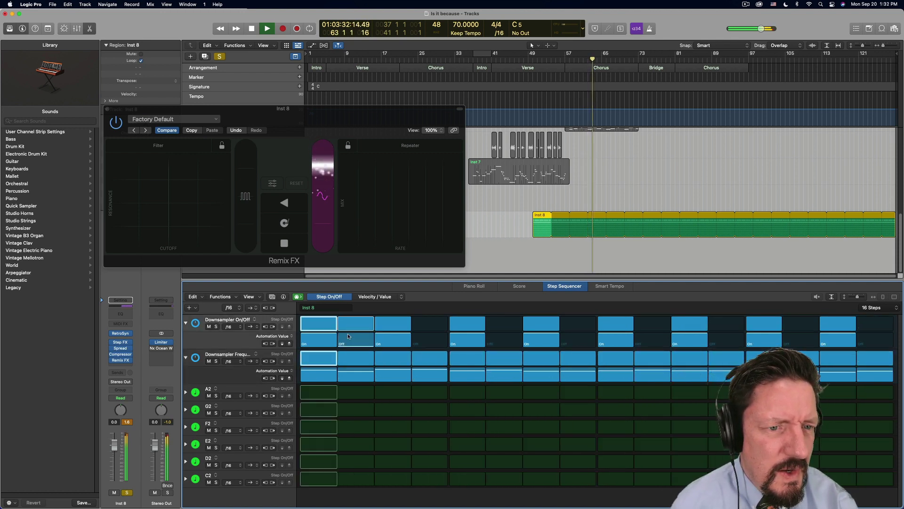
pyautogui.click(430, 330)
pyautogui.click(504, 329)
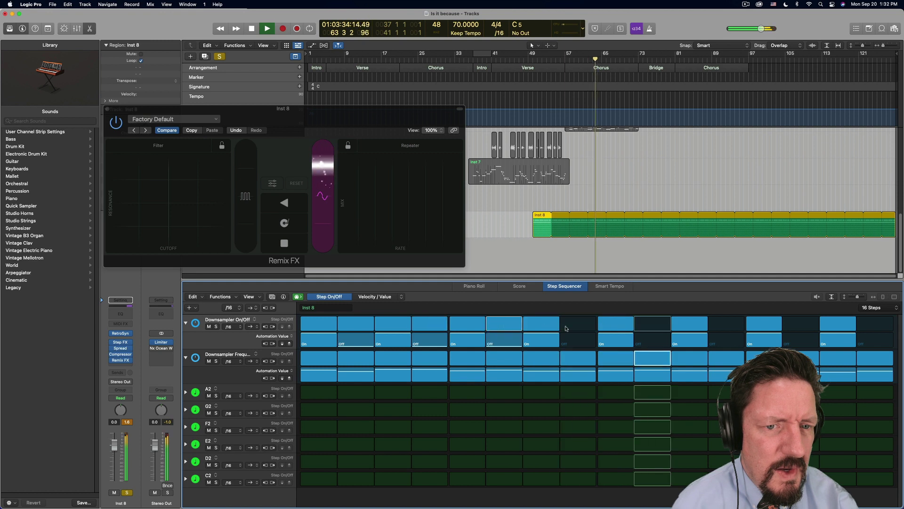
pyautogui.click(569, 328)
pyautogui.click(654, 324)
pyautogui.click(728, 325)
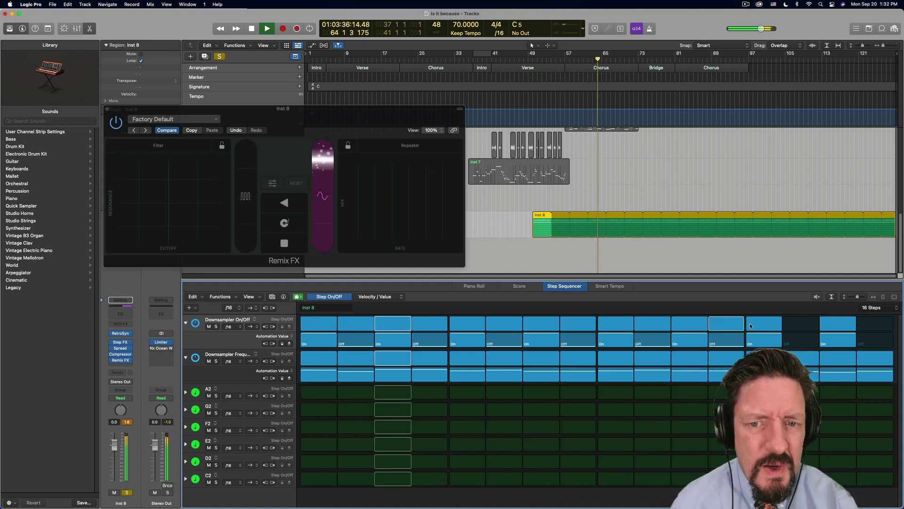
pyautogui.click(801, 325)
pyautogui.click(875, 324)
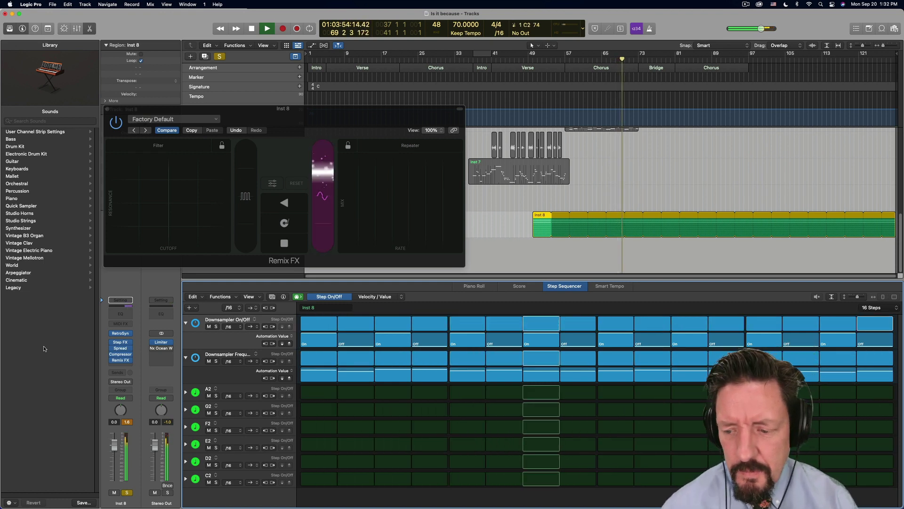
# Raise an early Downsampler Frequency step value and audition it with playback.
pyautogui.press('space')
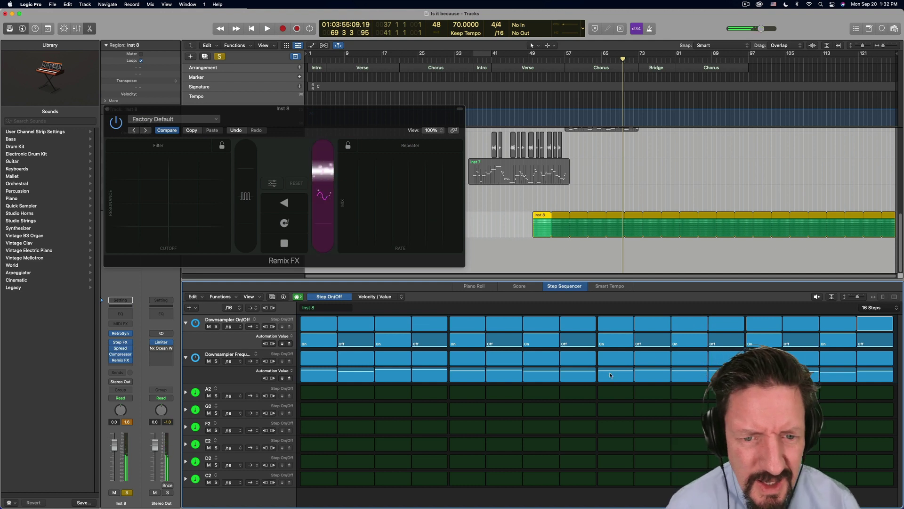
pyautogui.click(610, 374)
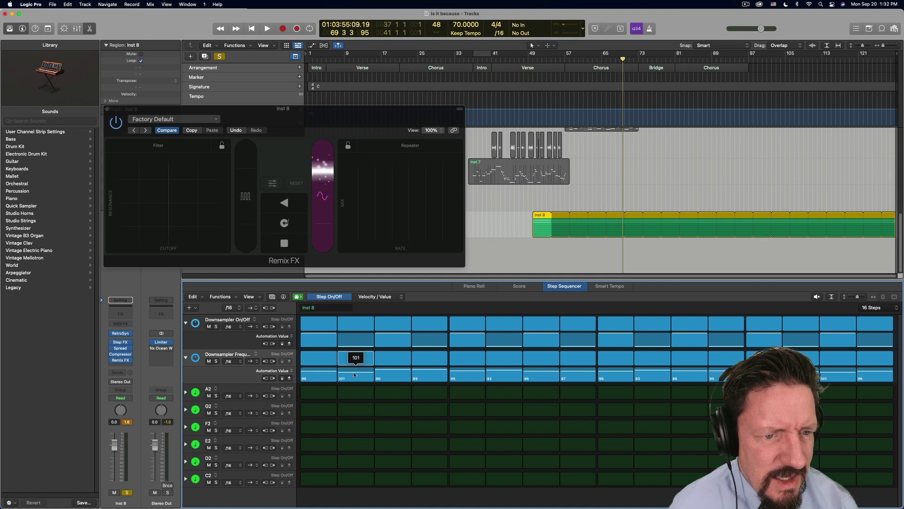
pyautogui.moveTo(391, 375); pyautogui.dragTo(391, 376)
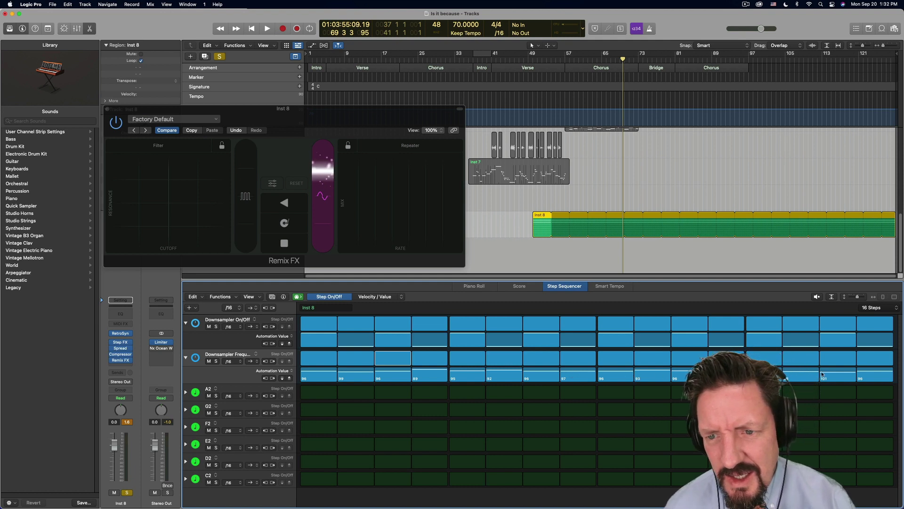
pyautogui.press('space')
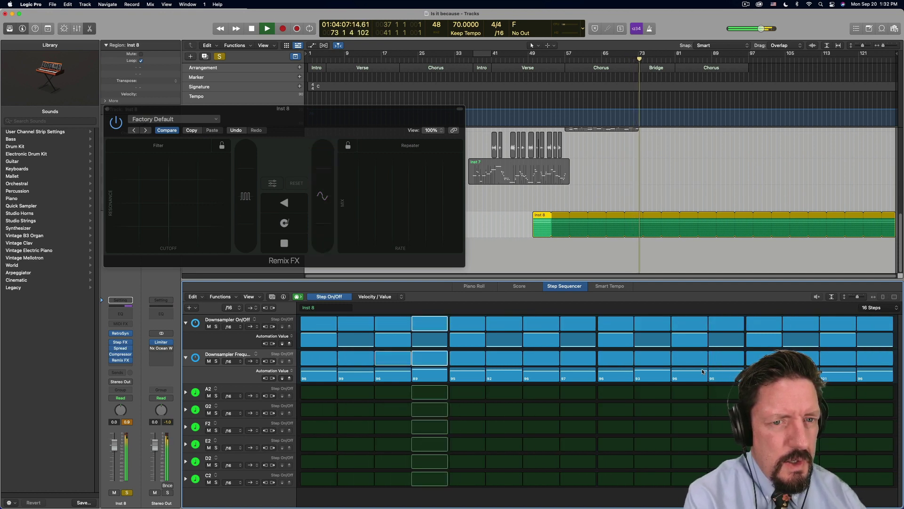
pyautogui.press('space')
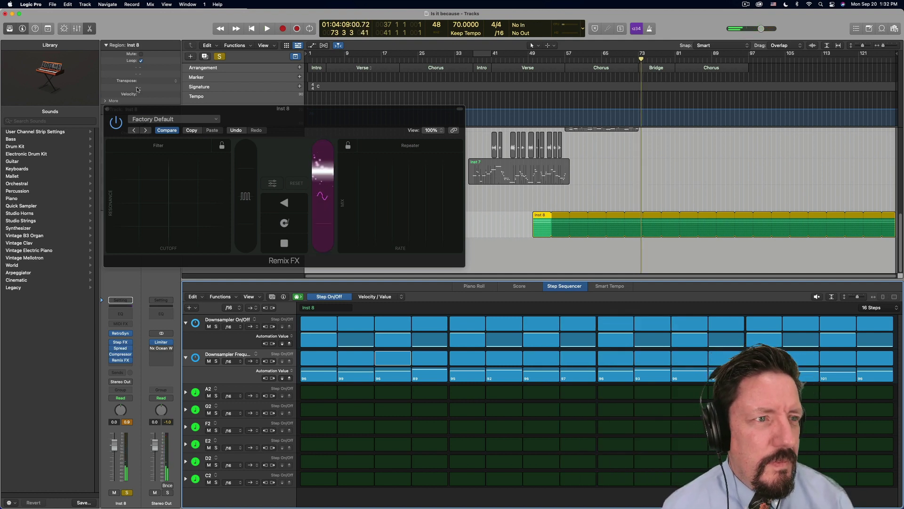
# Close the Remix FX window and the Step Sequencer editor.
pyautogui.press('v')
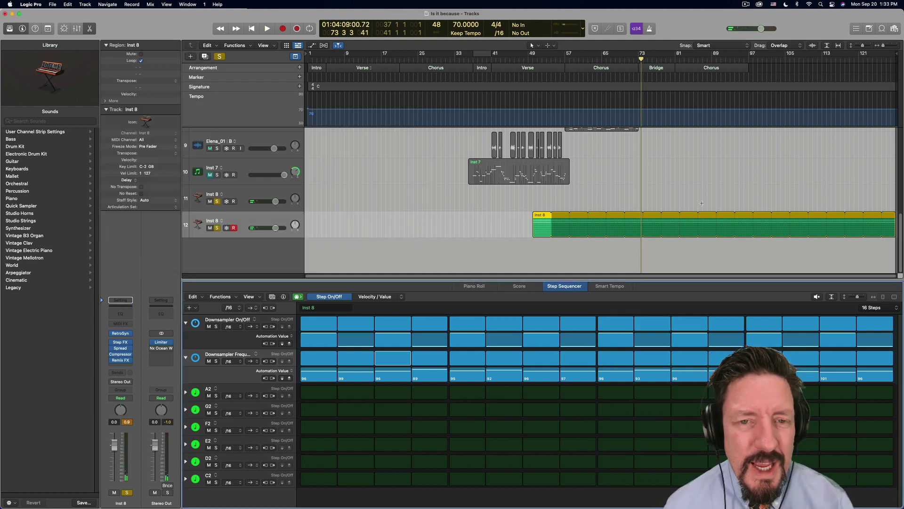
pyautogui.scroll(2, 542, 211)
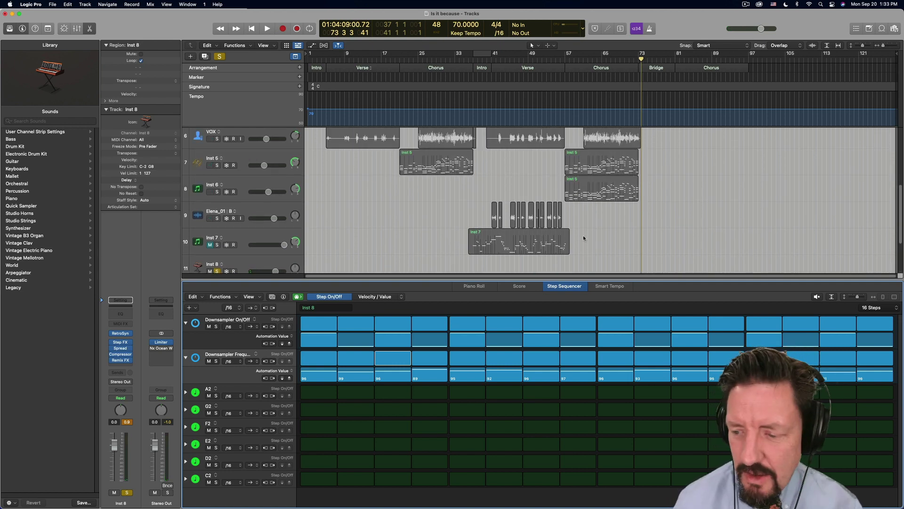
pyautogui.press('e')
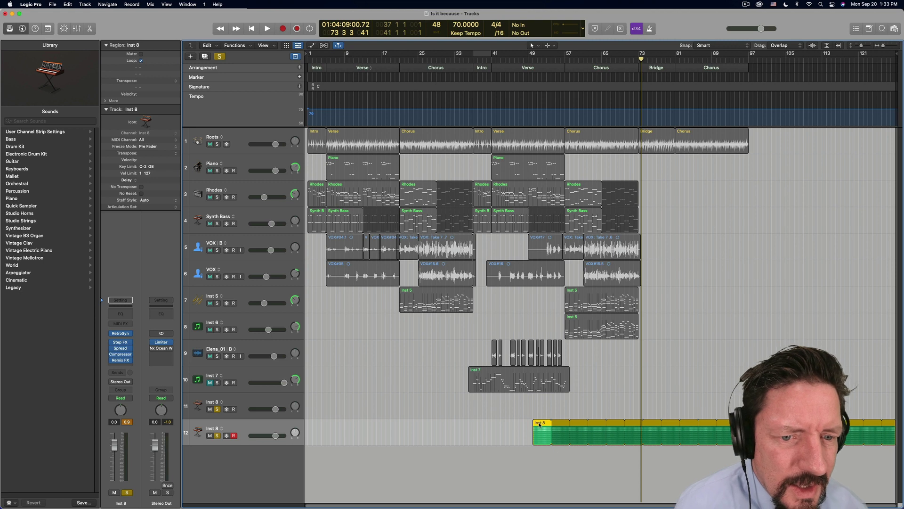
# Move the Inst 8 region to bar 37, end its loop at bar 73, and unsolo Inst 8.
pyautogui.moveTo(541, 422); pyautogui.dragTo(480, 424)
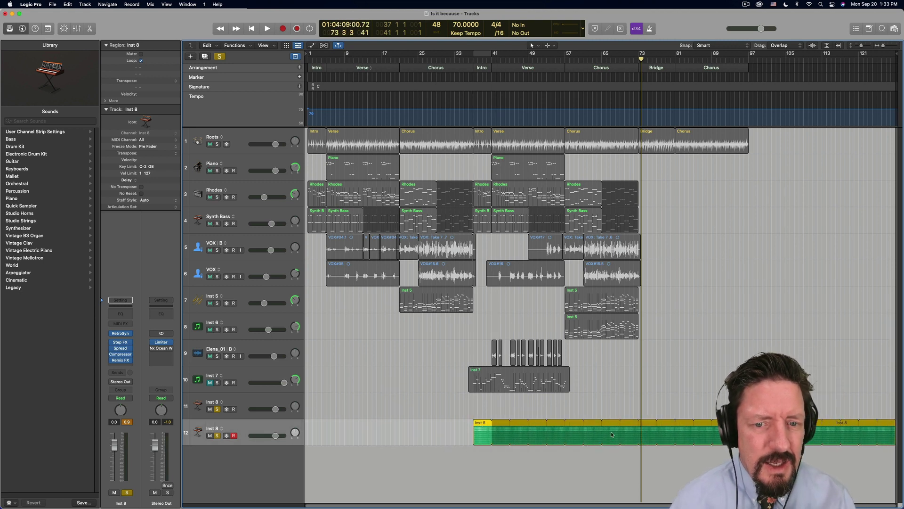
pyautogui.moveTo(666, 421)
pyautogui.mouseDown()
pyautogui.moveTo(642, 424)
pyautogui.moveTo(666, 423)
pyautogui.mouseUp()
pyautogui.click(217, 409)
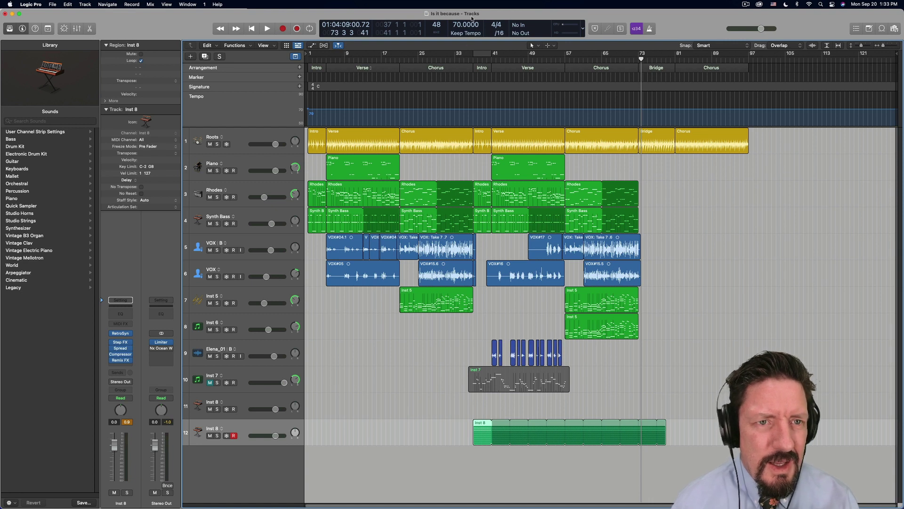
pyautogui.click(460, 58)
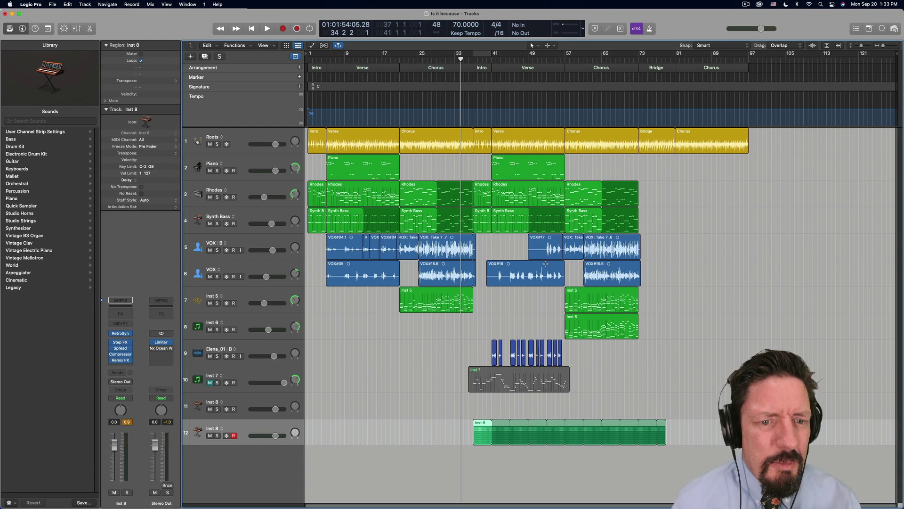
pyautogui.doubleClick(480, 187)
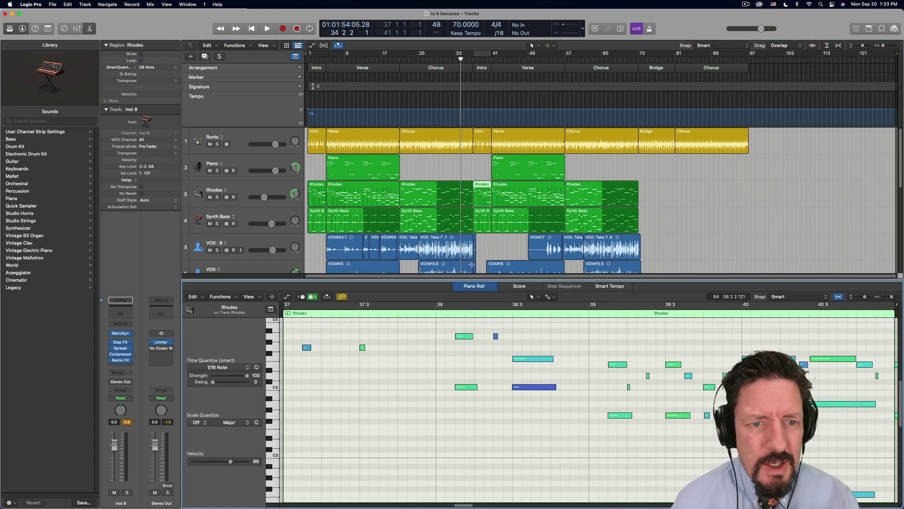
pyautogui.click(526, 287)
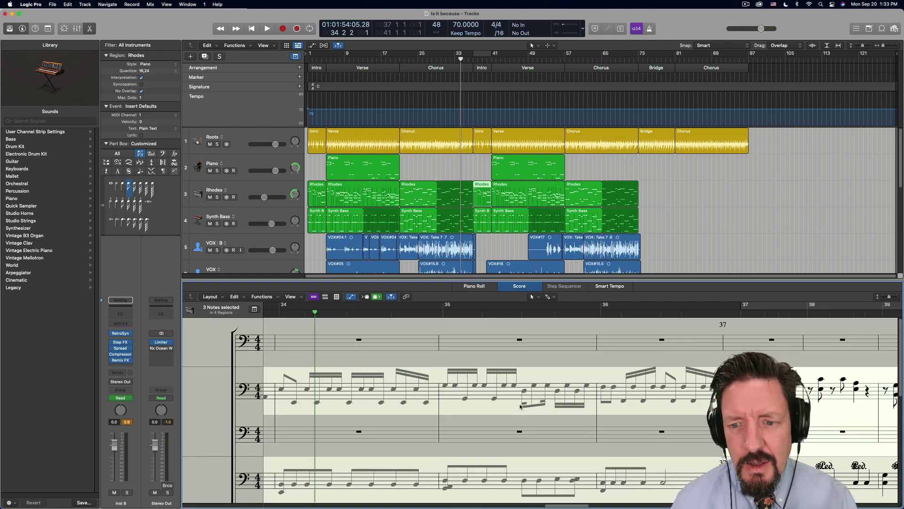
pyautogui.scroll(-2, 520, 405)
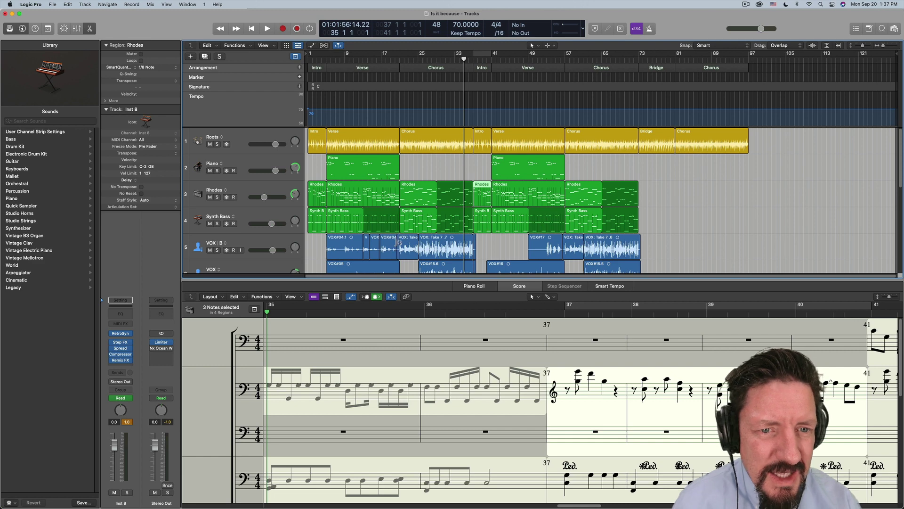
# Select and record-enable Inst 8 on track 11 instead of track 12.
pyautogui.scroll(-8, 399, 243)
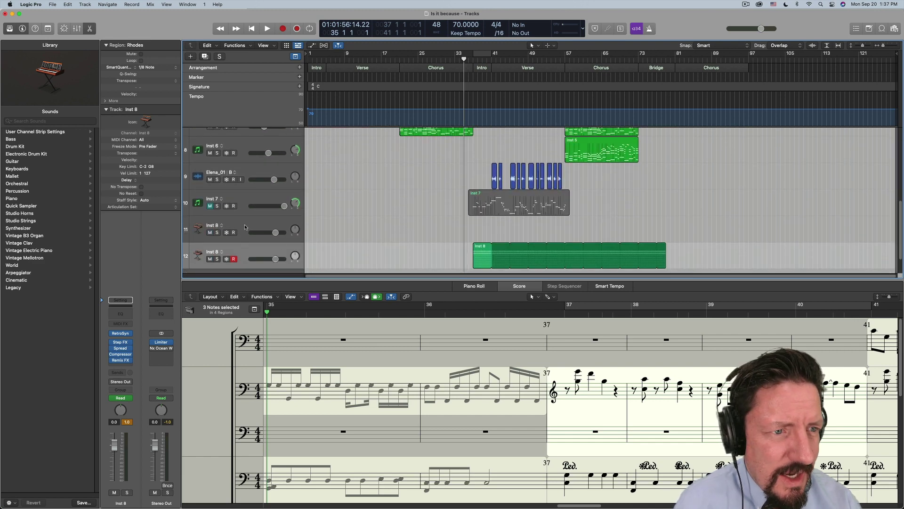
pyautogui.click(246, 225)
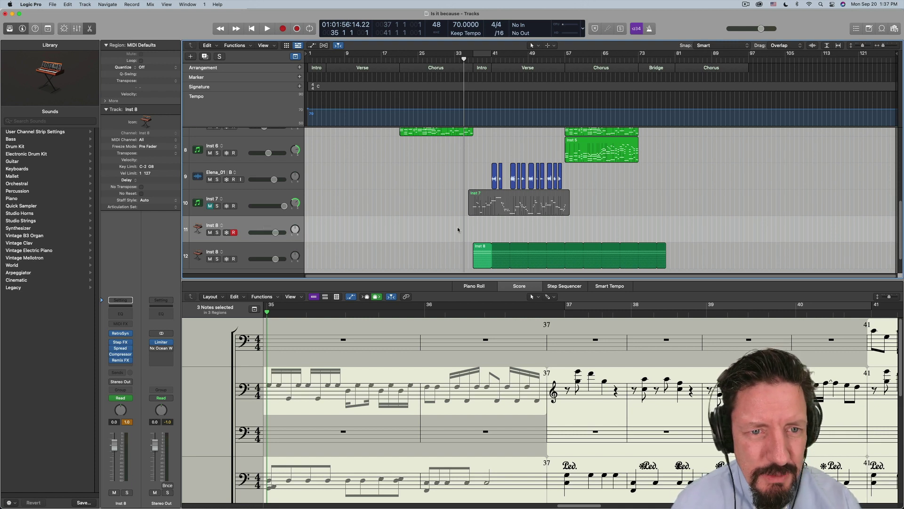
pyautogui.scroll(2, 480, 262)
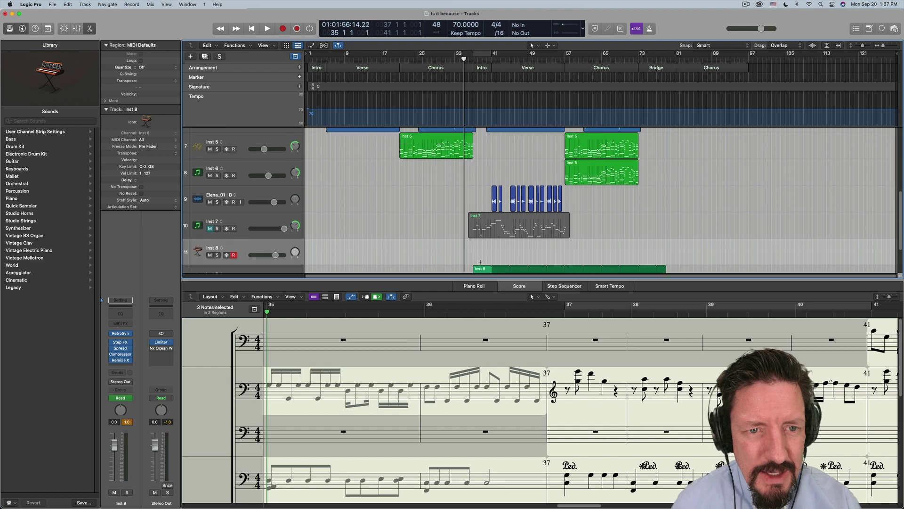
pyautogui.scroll(5, 480, 261)
pyautogui.scroll(-6, 481, 262)
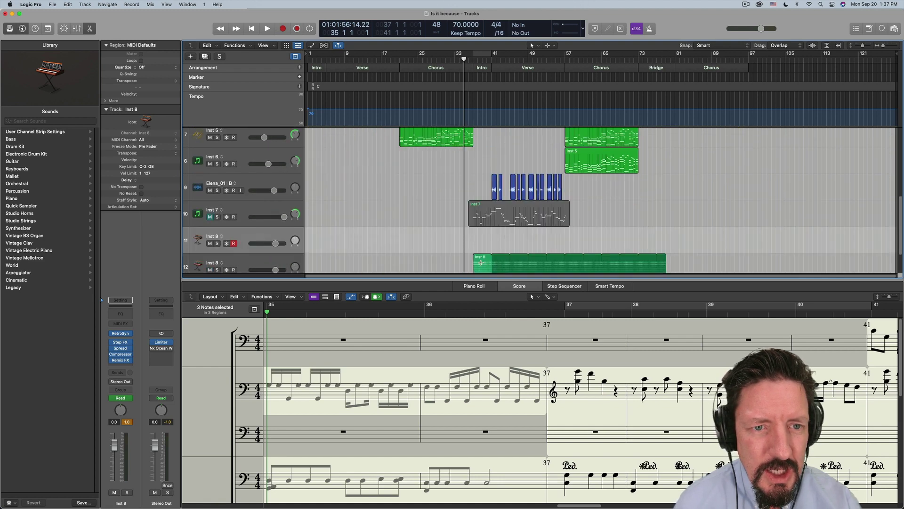
# Record a live MIDI performance on Inst 8 from bar 34 to about bar 73.
pyautogui.click(283, 29)
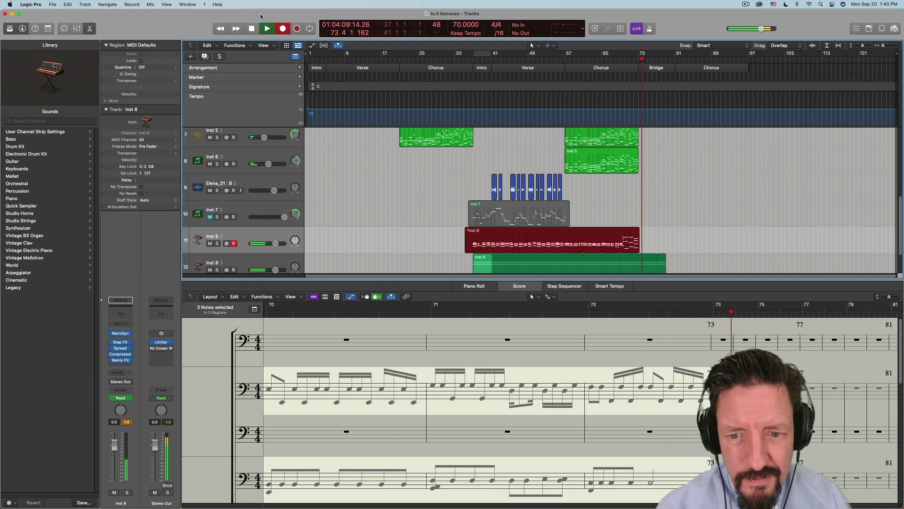
# Stop recording, hide the Score editor, and return the playhead to the second Intro at bar 37.
pyautogui.press('space')
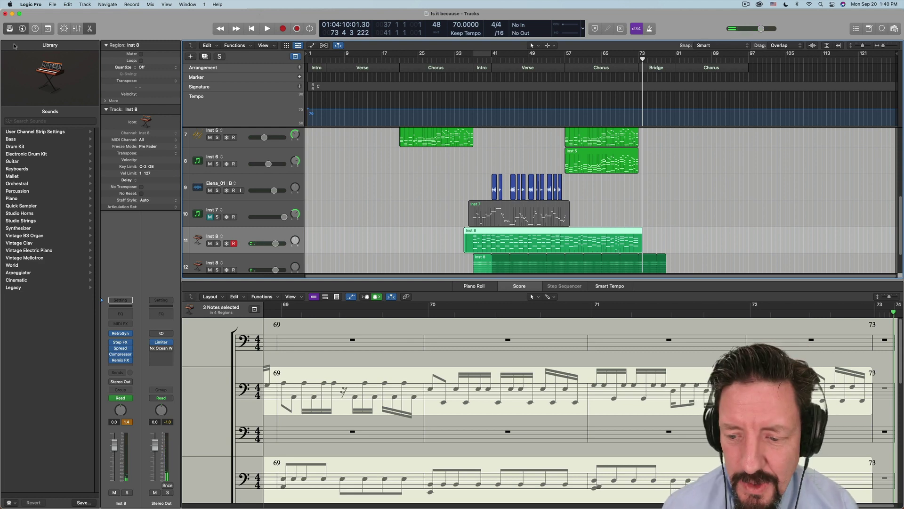
pyautogui.press('e')
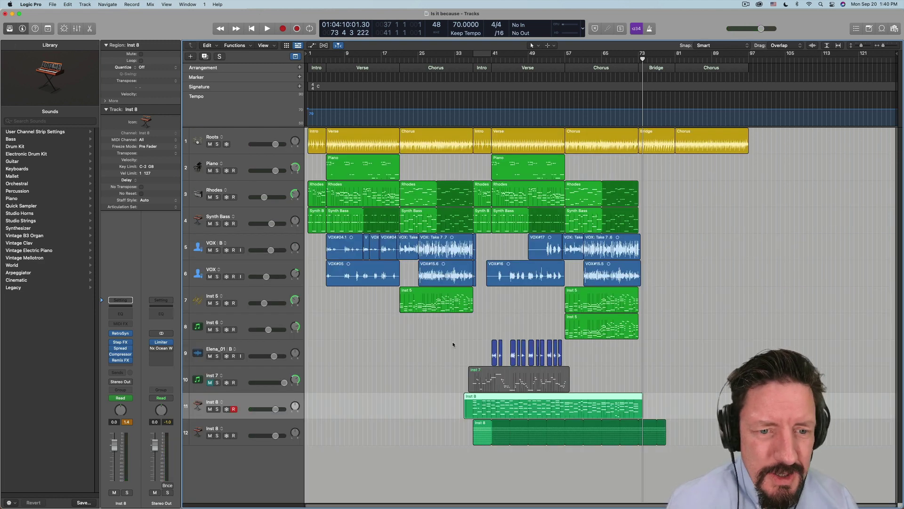
pyautogui.click(475, 69)
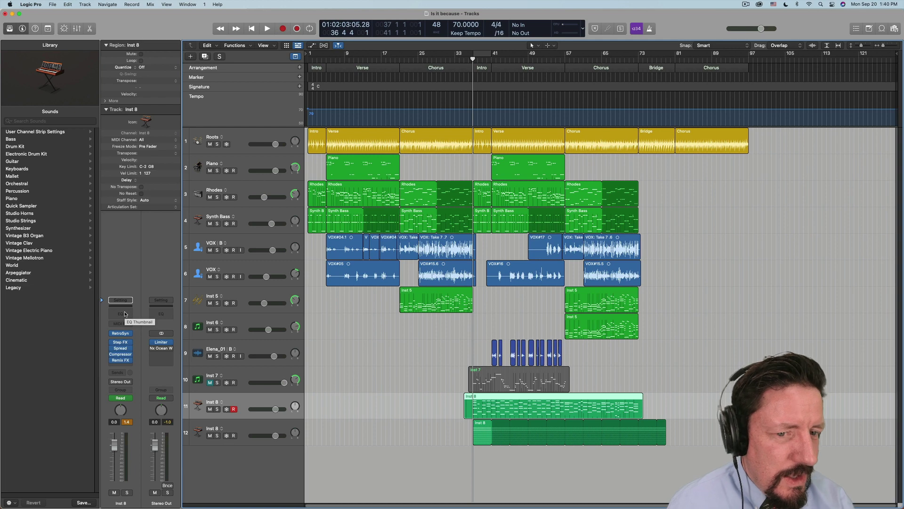
# Add a Channel EQ to Inst 8 and drag its high shelf down to -11.3 dB at 7300 Hz.
pyautogui.click(121, 314)
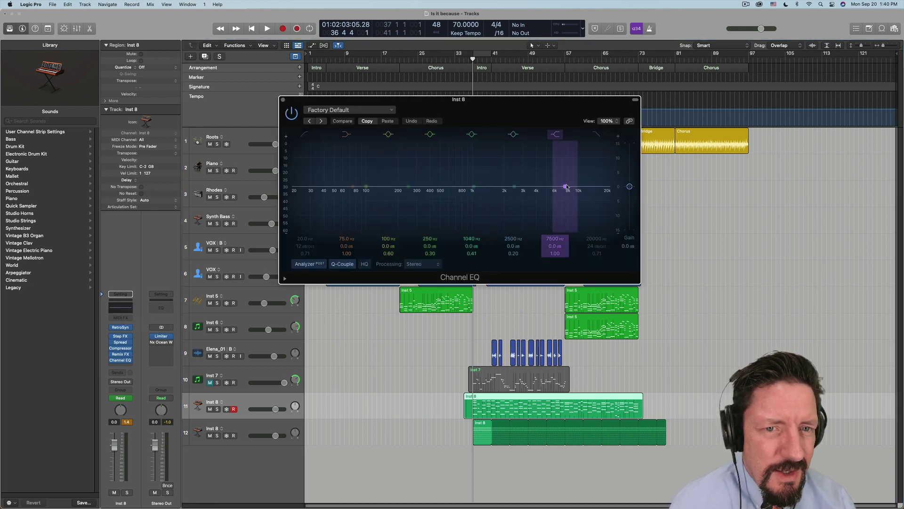
pyautogui.moveTo(565, 187); pyautogui.dragTo(458, 218)
pyautogui.moveTo(464, 267); pyautogui.dragTo(540, 241)
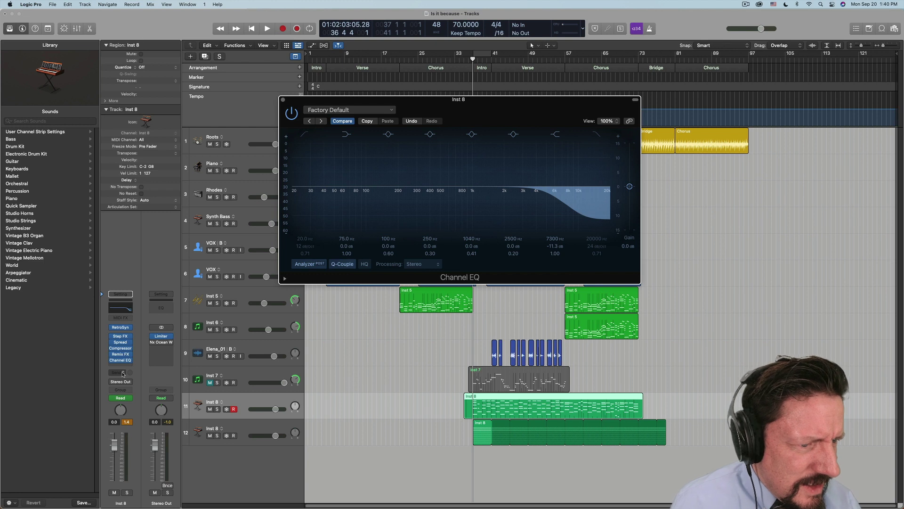
# Switch Inst 8's automation to Touch and move the EQ high shelf to 3380 Hz, -0.2 dB.
pyautogui.click(127, 397)
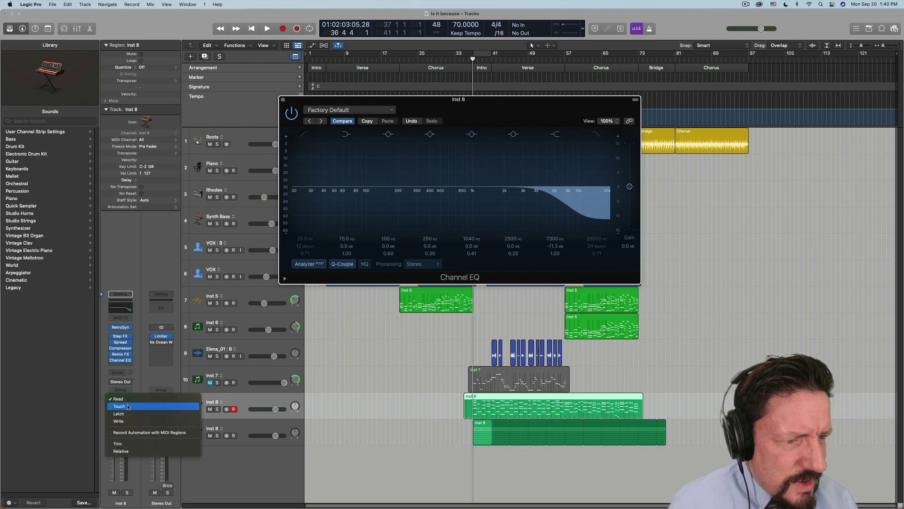
pyautogui.click(128, 407)
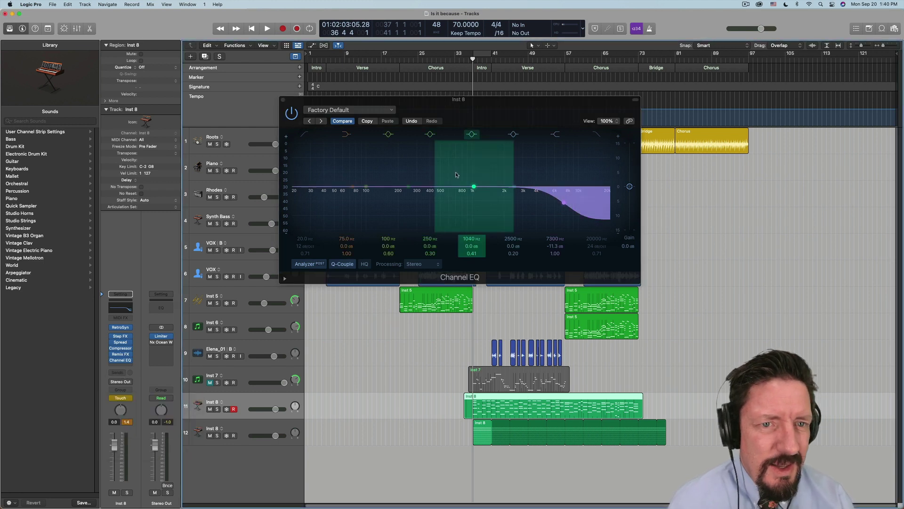
pyautogui.moveTo(565, 204); pyautogui.dragTo(529, 164)
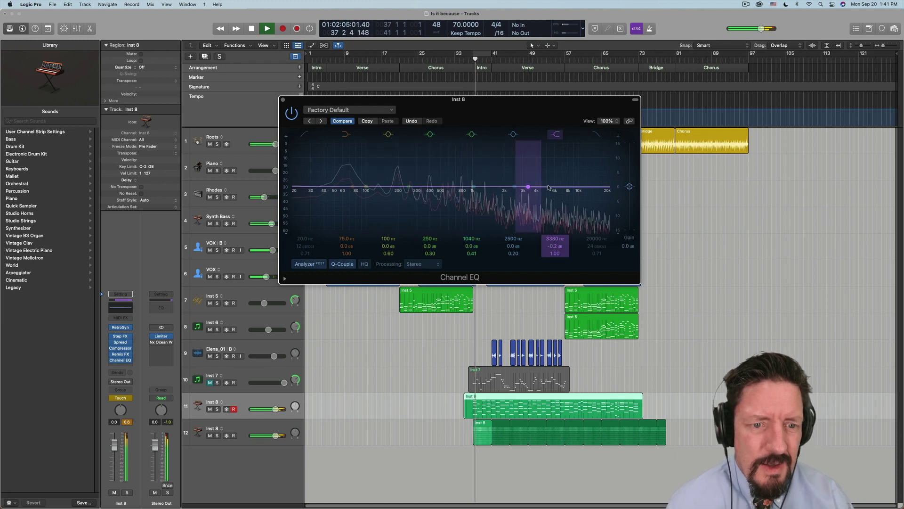
# Sweep the high shelf through 3180 Hz and 2680 Hz, back to 3380 Hz, then stop playback near bar 73.
pyautogui.moveTo(528, 187); pyautogui.dragTo(512, 229)
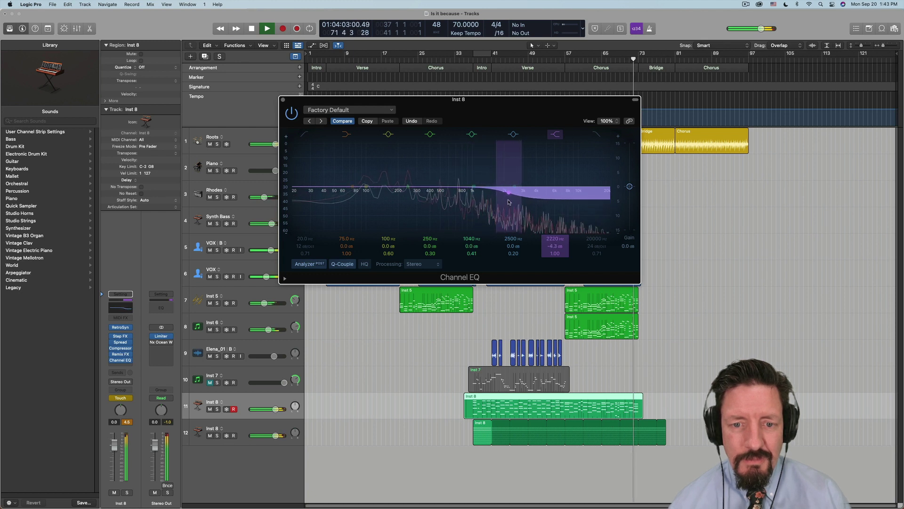
pyautogui.moveTo(509, 202); pyautogui.dragTo(528, 187)
pyautogui.press('space')
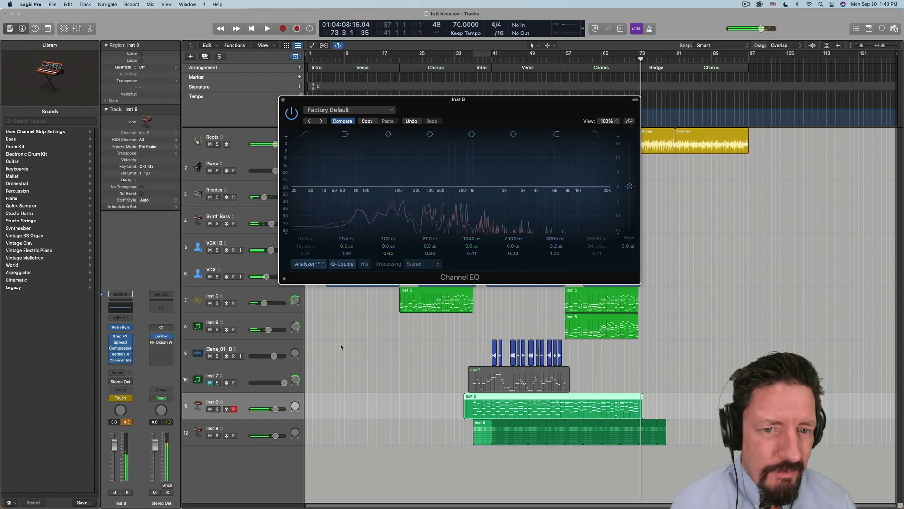
# Close the Channel EQ and display Inst 8's High Shelf Freq automation lane.
pyautogui.click(283, 100)
pyautogui.press('a')
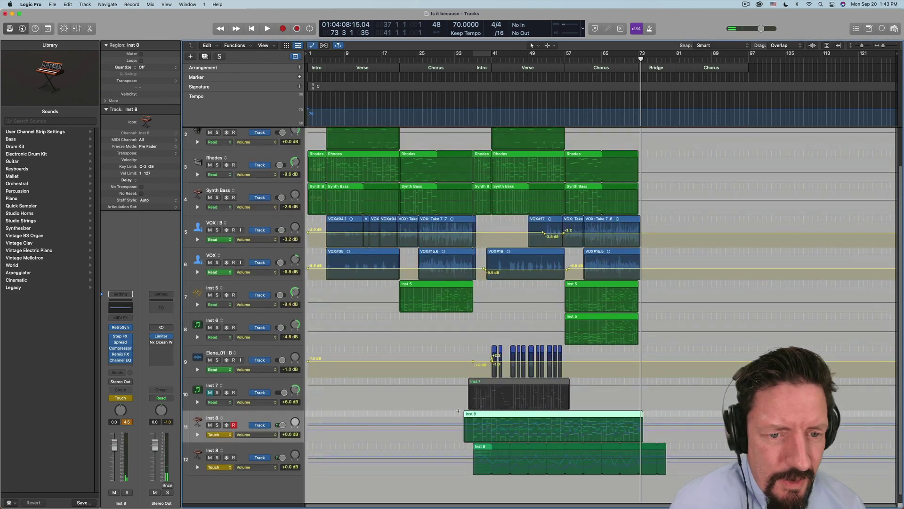
pyautogui.scroll(-2, 565, 419)
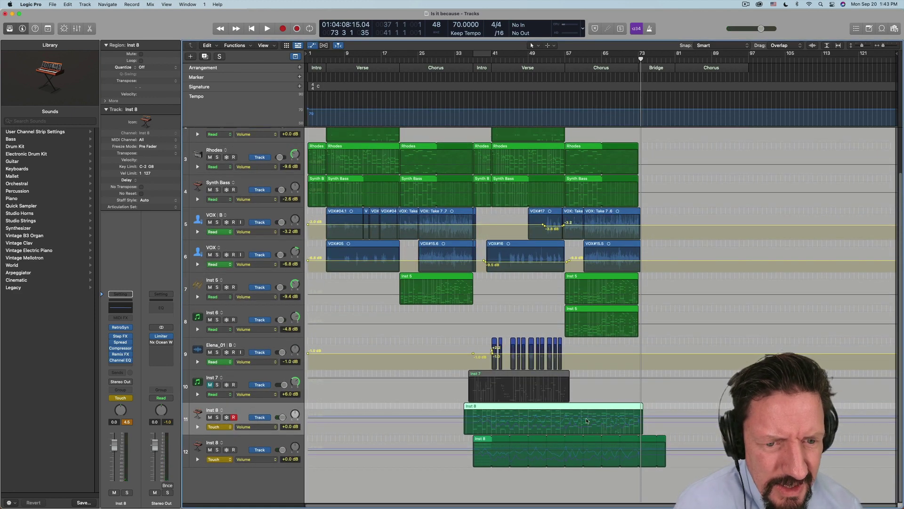
pyautogui.click(241, 426)
pyautogui.moveTo(240, 430)
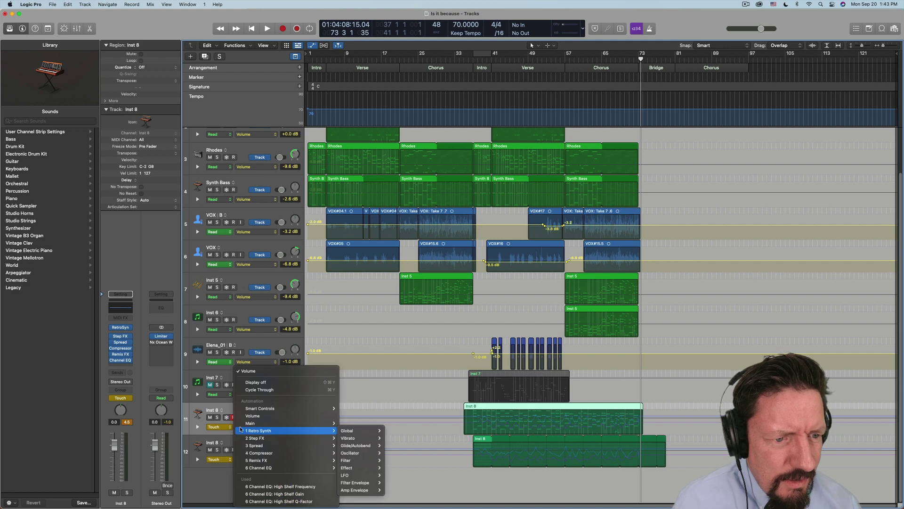
pyautogui.click(280, 486)
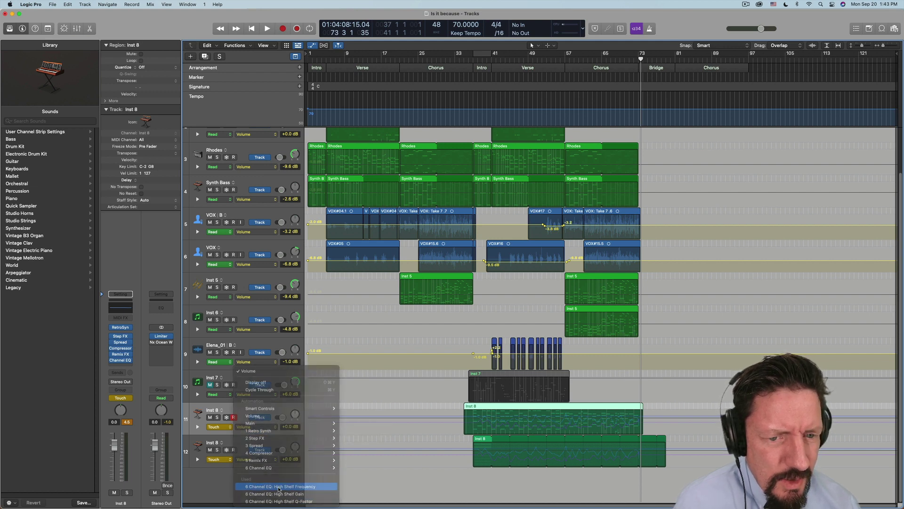
# Check the High Shelf Gain and Q-Factor lanes, return to High Shelf Freq, and bring up the automation mode choices.
pyautogui.click(258, 428)
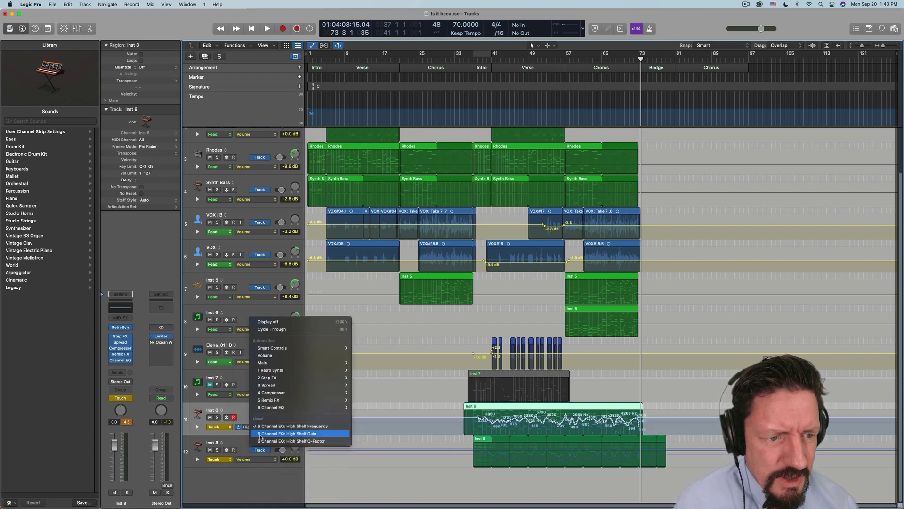
pyautogui.click(258, 430)
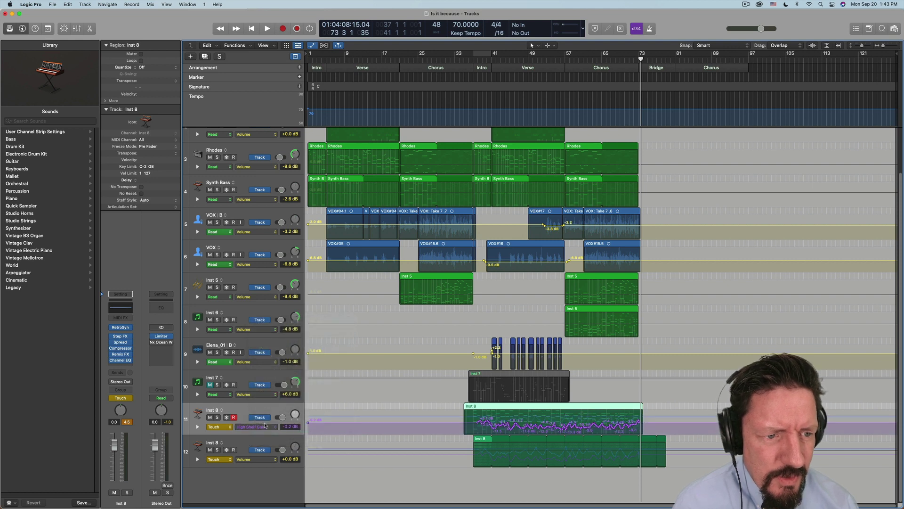
pyautogui.click(258, 426)
pyautogui.click(274, 431)
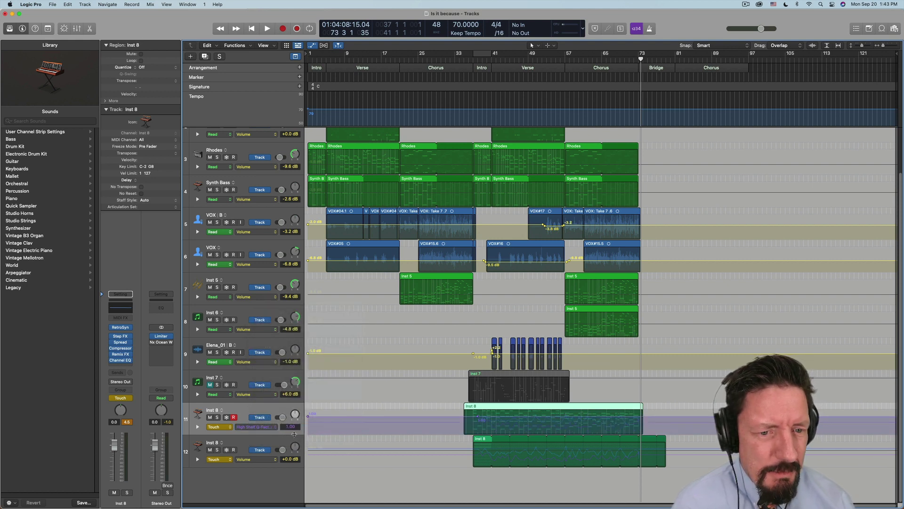
pyautogui.click(264, 428)
pyautogui.click(264, 410)
pyautogui.click(227, 426)
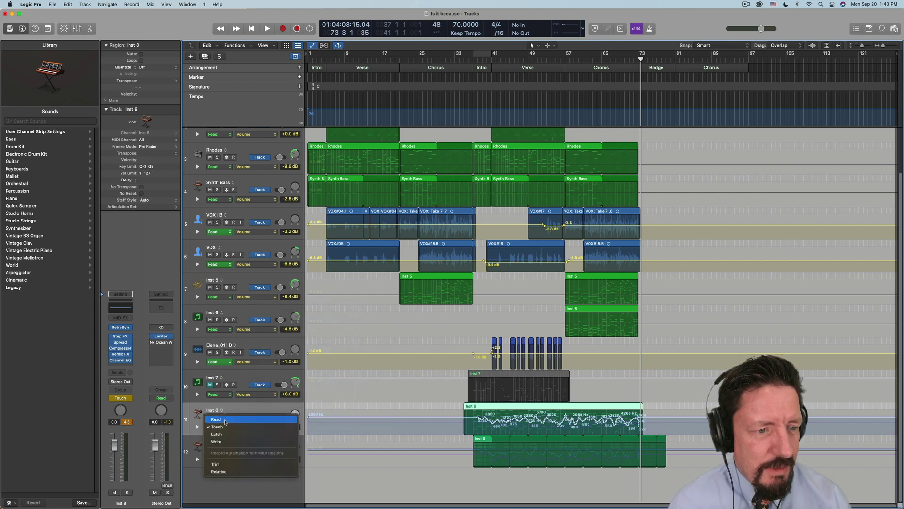
pyautogui.click(217, 419)
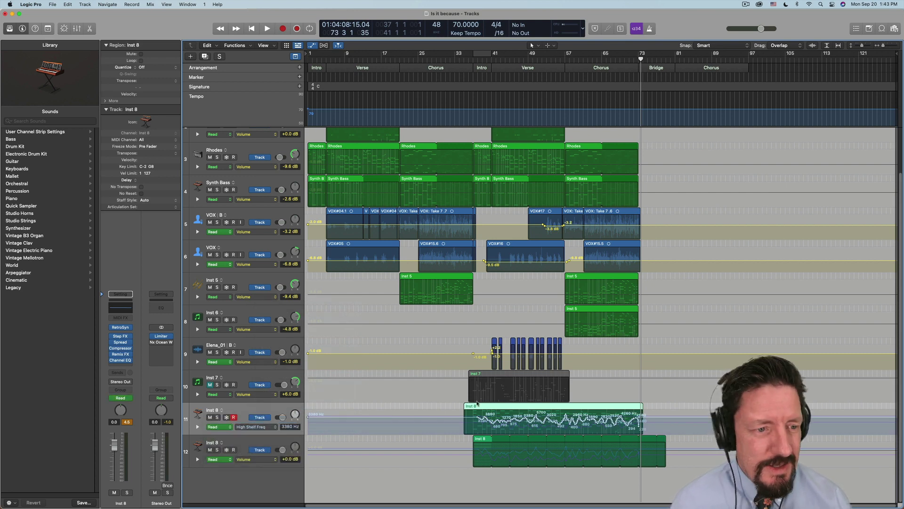